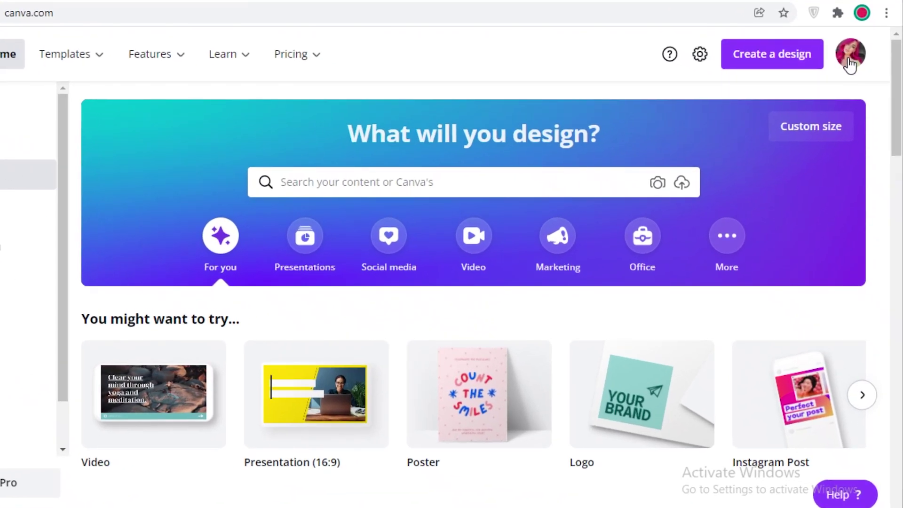
- Look over the recent designs and the custom size options on the Canva home page
{"action": "left_click", "coordinate": [853, 61]}
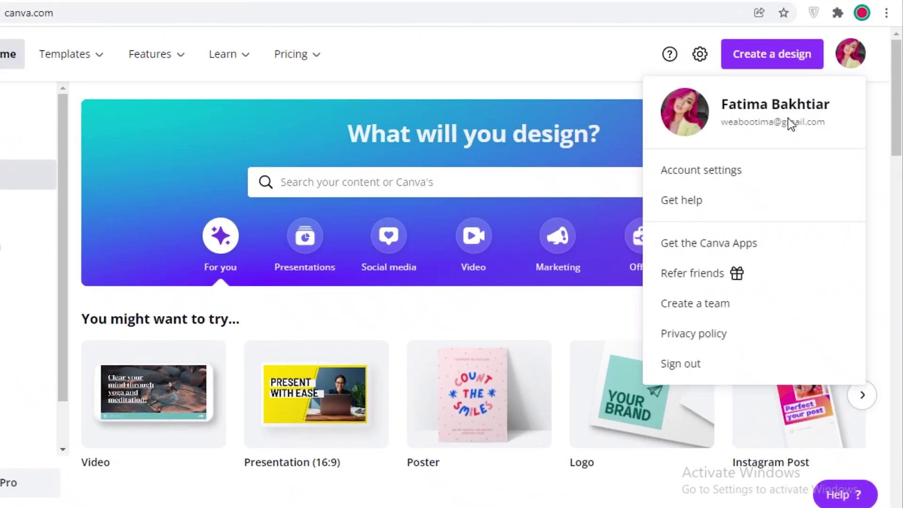
{"action": "left_click", "coordinate": [857, 59]}
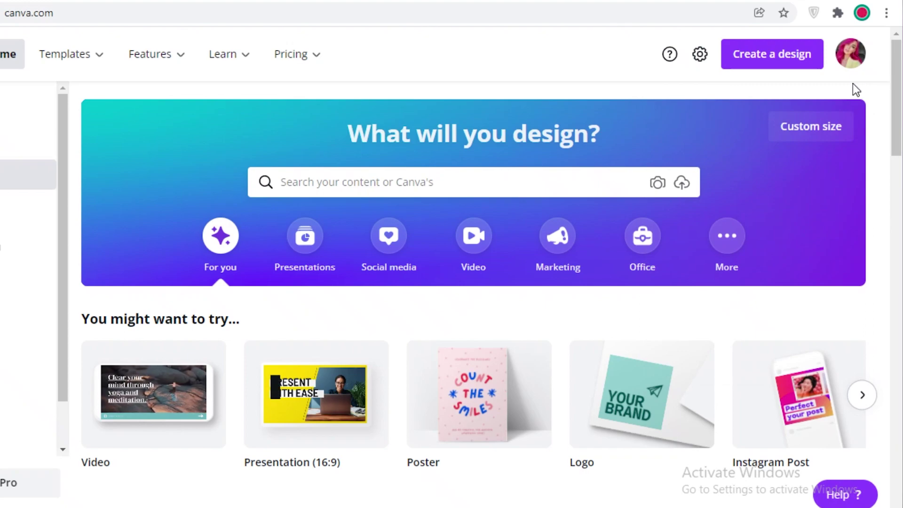
{"action": "scroll", "coordinate": [817, 193], "scroll_direction": "down", "scroll_amount": 5}
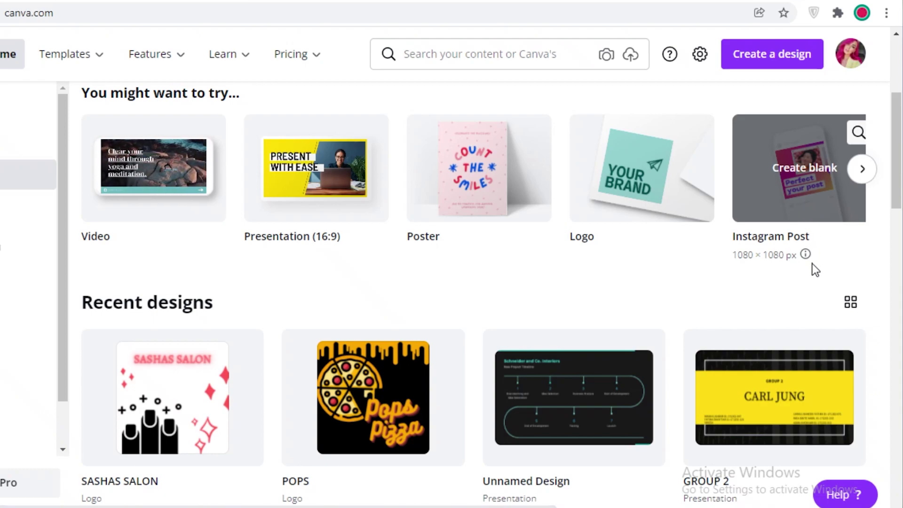
{"action": "scroll", "coordinate": [456, 330], "scroll_direction": "down", "scroll_amount": 7}
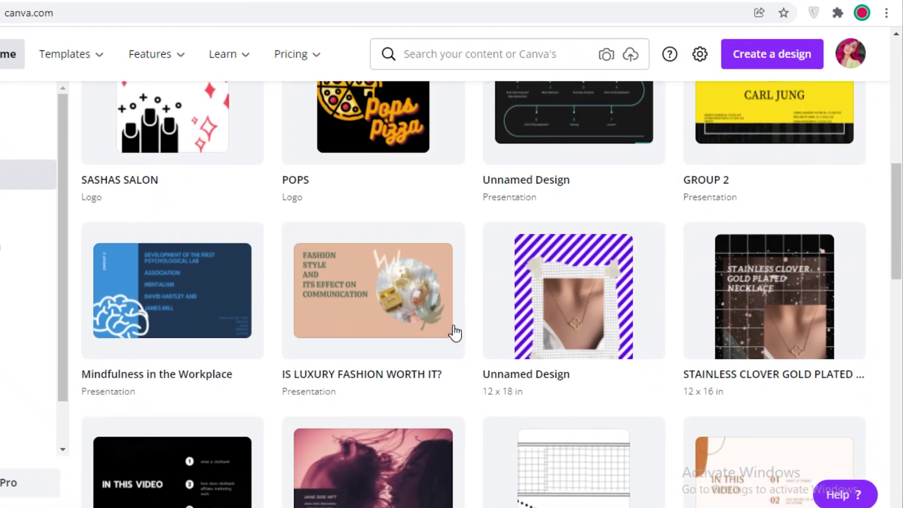
{"action": "scroll", "coordinate": [455, 333], "scroll_direction": "up", "scroll_amount": 7}
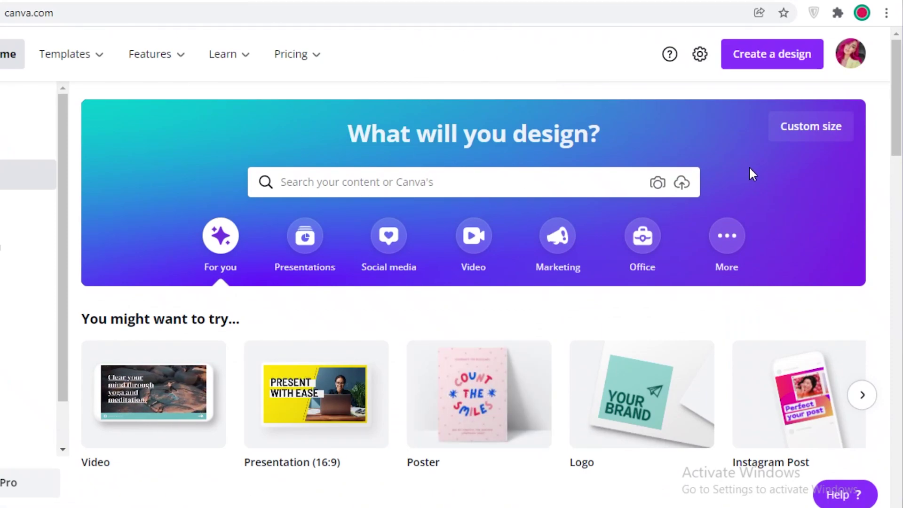
{"action": "left_click", "coordinate": [790, 141]}
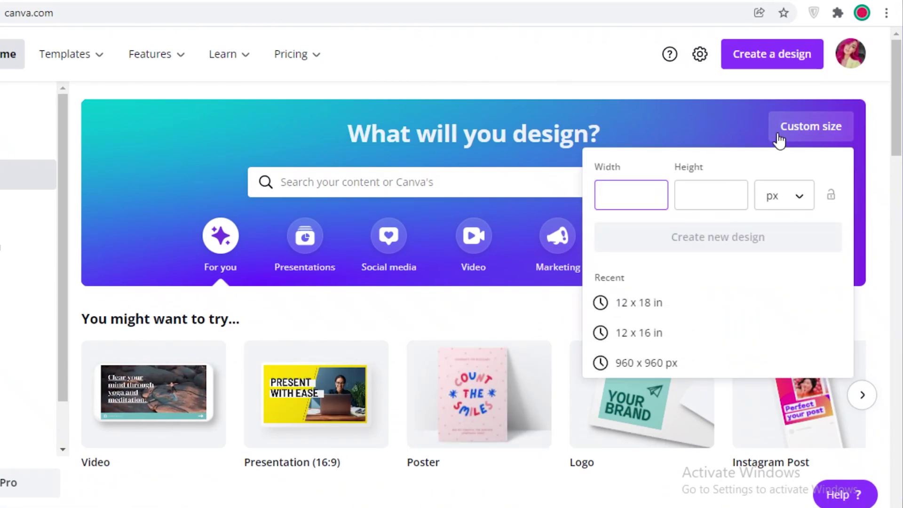
{"action": "left_click", "coordinate": [745, 118]}
{"action": "left_click", "coordinate": [825, 138]}
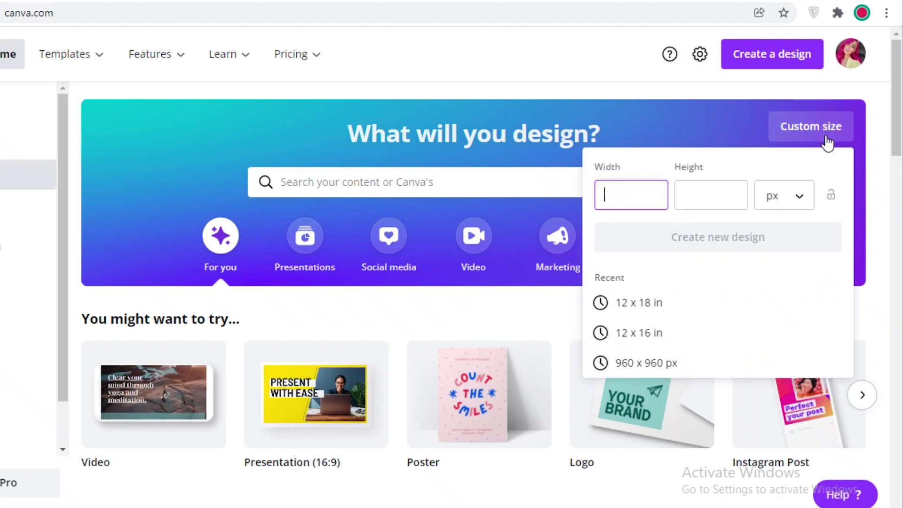
{"action": "left_click", "coordinate": [825, 138]}
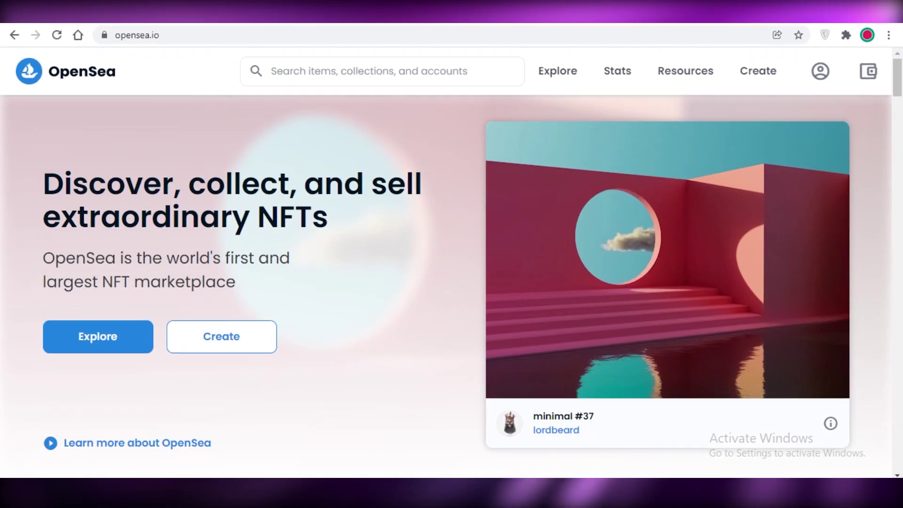
- Switch to OpenSea and browse the listings of all NFTs for artwork examples
{"action": "scroll", "coordinate": [468, 258], "scroll_direction": "down", "scroll_amount": 5}
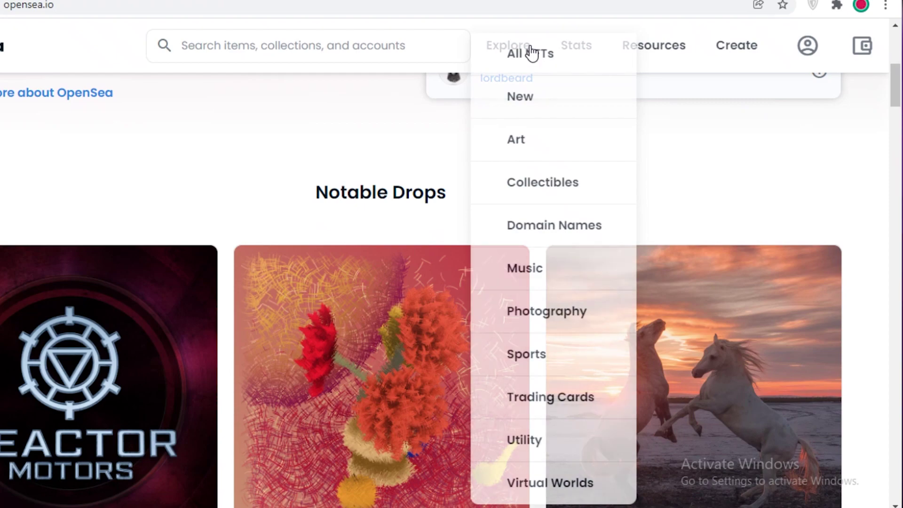
{"action": "left_click", "coordinate": [560, 68]}
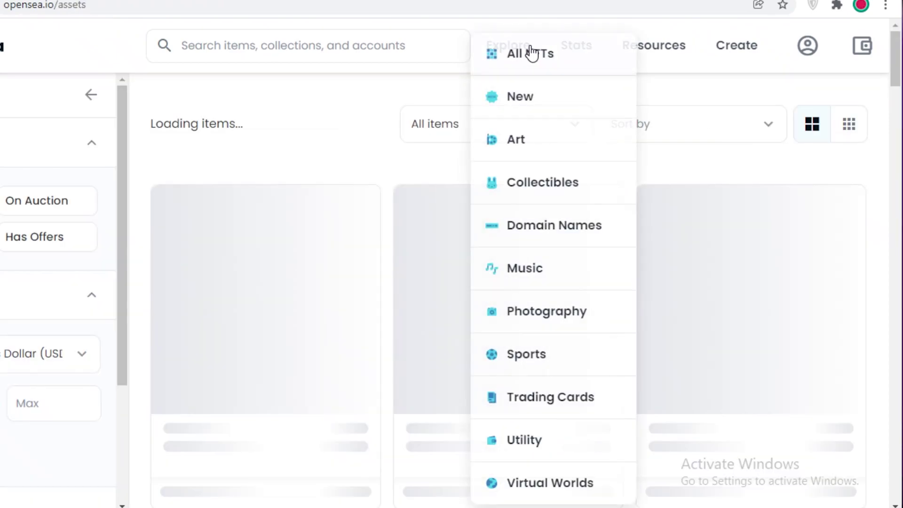
{"action": "scroll", "coordinate": [687, 219], "scroll_direction": "down", "scroll_amount": 10}
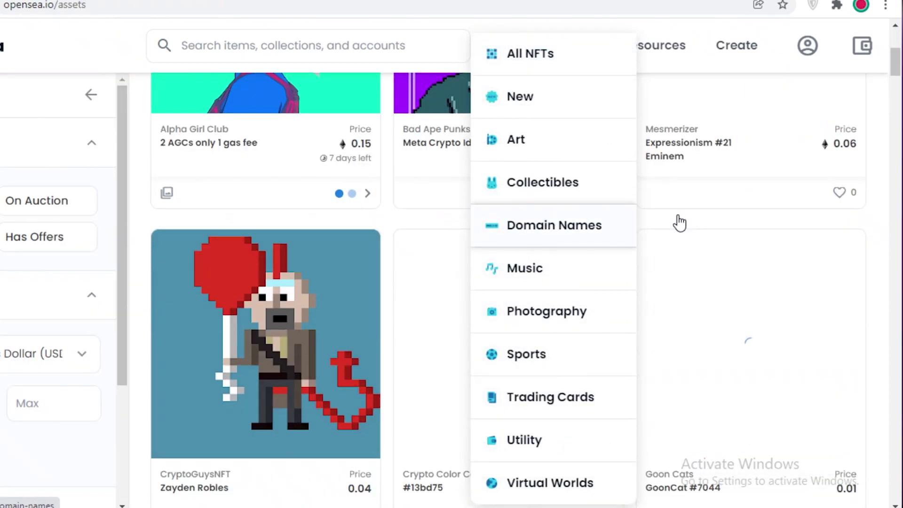
{"action": "scroll", "coordinate": [572, 184], "scroll_direction": "down", "scroll_amount": 9}
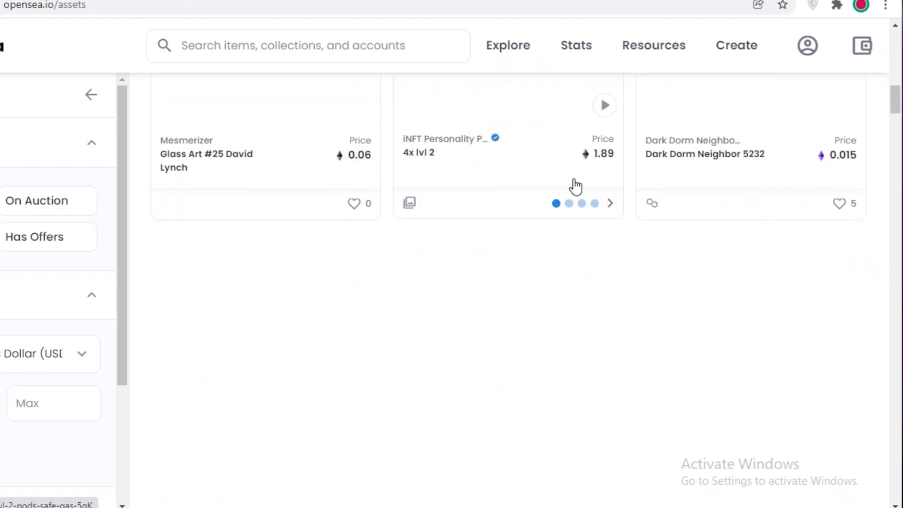
{"action": "scroll", "coordinate": [572, 207], "scroll_direction": "down", "scroll_amount": 1}
{"action": "scroll", "coordinate": [573, 209], "scroll_direction": "down", "scroll_amount": 5}
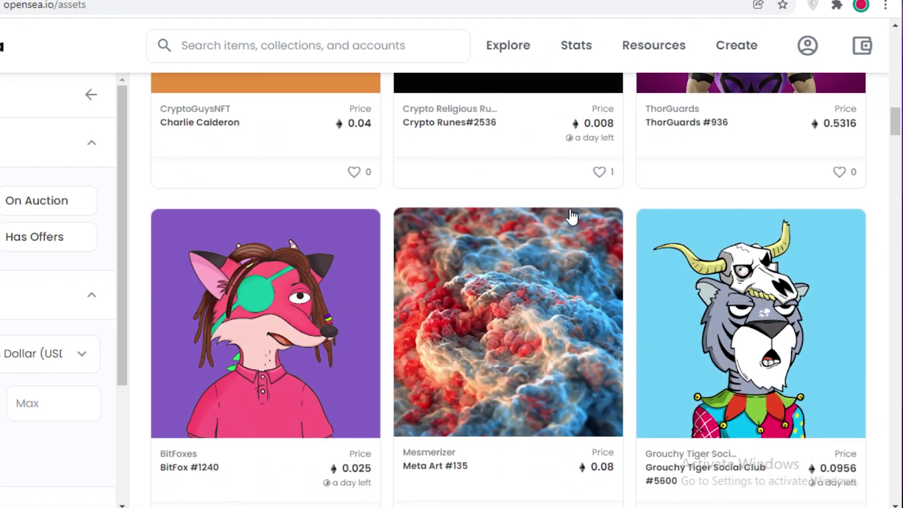
{"action": "scroll", "coordinate": [569, 222], "scroll_direction": "down", "scroll_amount": 5}
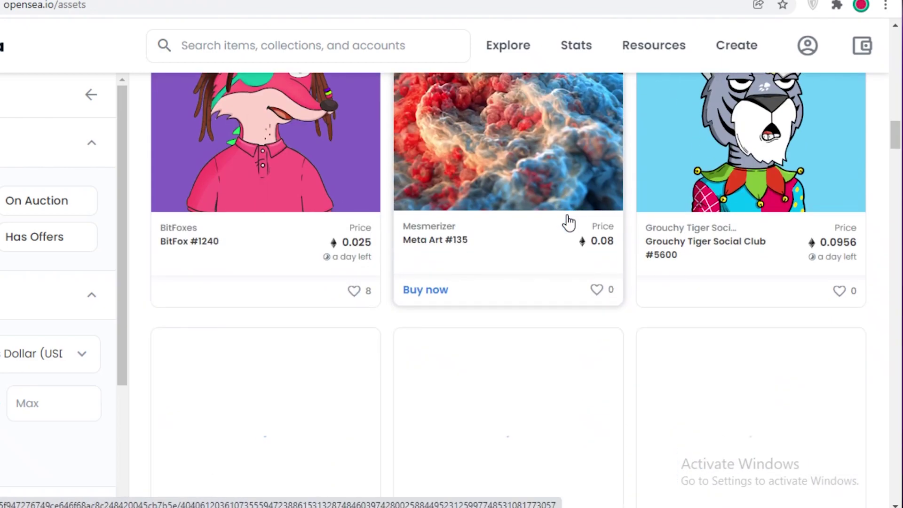
{"action": "scroll", "coordinate": [570, 223], "scroll_direction": "down", "scroll_amount": 1}
{"action": "scroll", "coordinate": [569, 222], "scroll_direction": "down", "scroll_amount": 5}
{"action": "scroll", "coordinate": [328, 196], "scroll_direction": "up", "scroll_amount": 8}
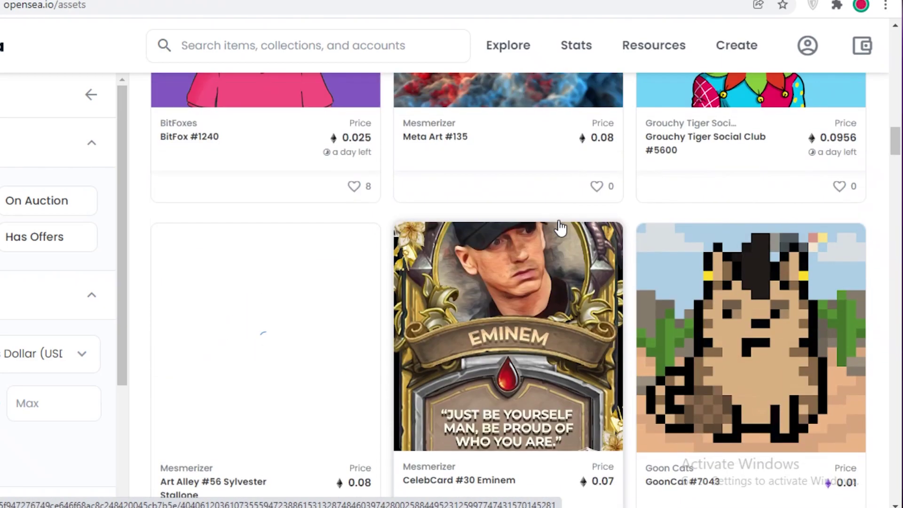
{"action": "scroll", "coordinate": [328, 195], "scroll_direction": "up", "scroll_amount": 15}
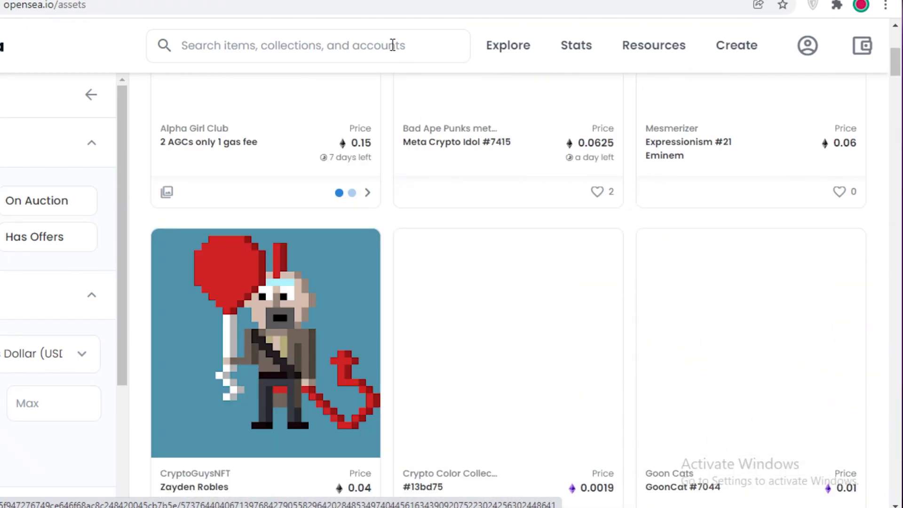
- Search the OpenSea marketplace for "daftpunk" and look through the results
{"action": "left_click", "coordinate": [381, 40]}
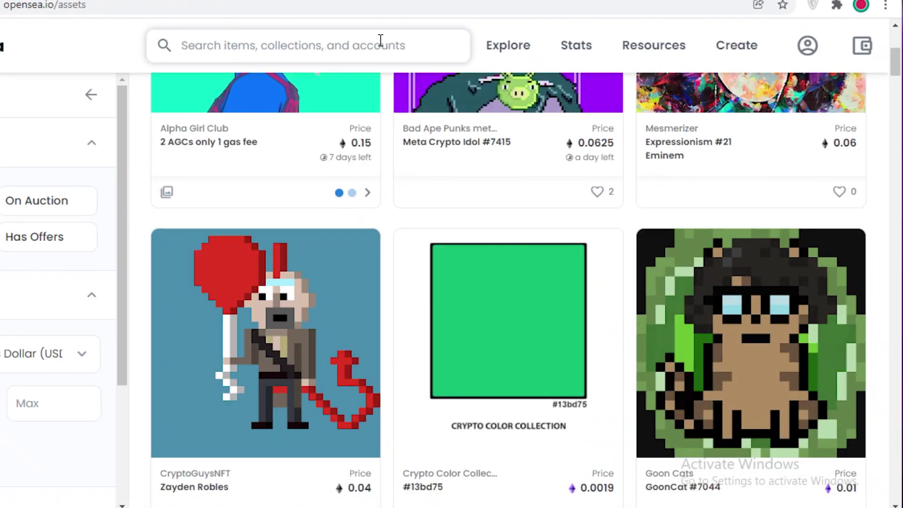
{"action": "type", "text": "daf"}
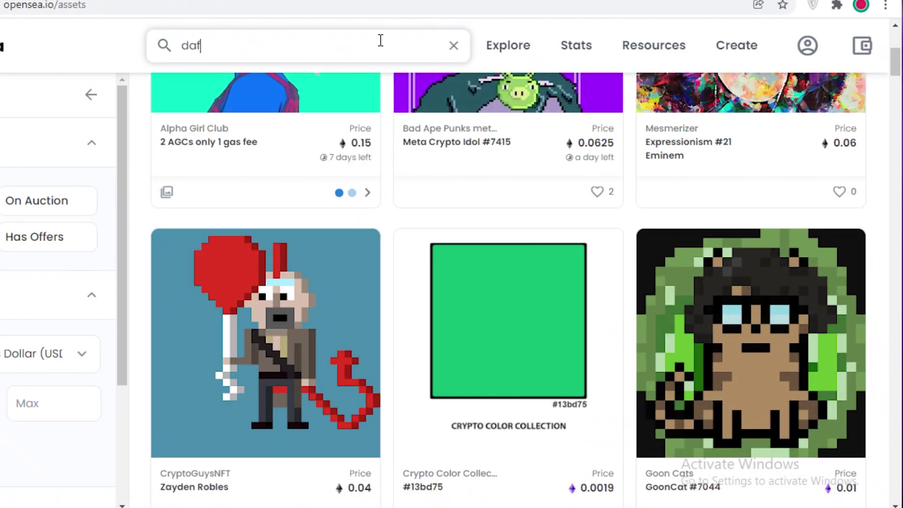
{"action": "type", "text": "tpunk"}
{"action": "key", "text": "Return"}
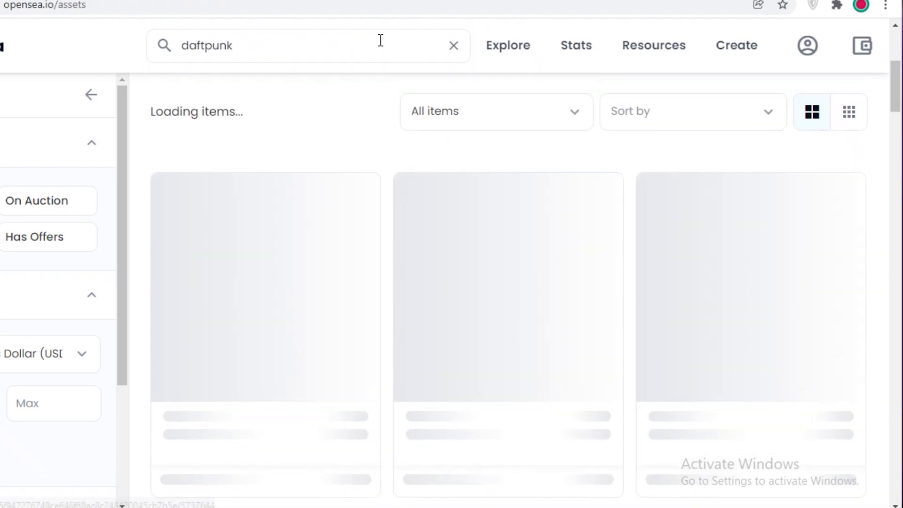
{"action": "scroll", "coordinate": [384, 118], "scroll_direction": "down", "scroll_amount": 7}
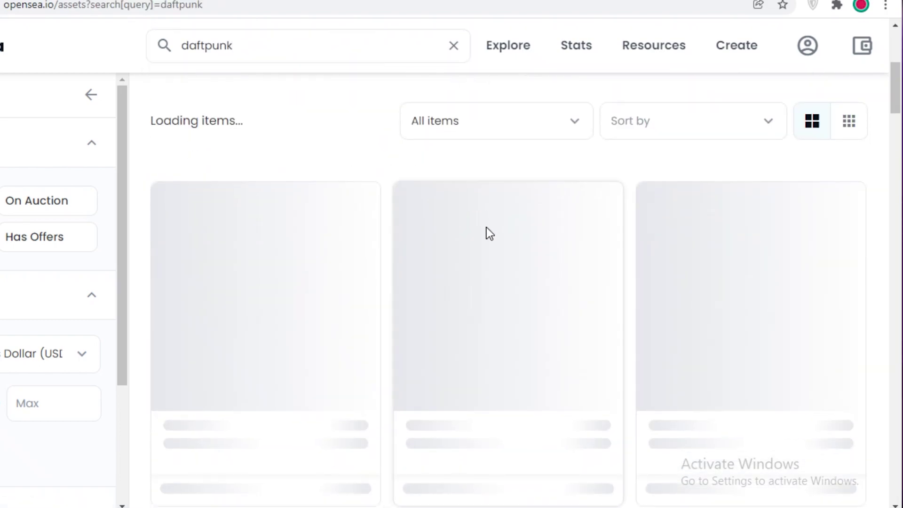
{"action": "scroll", "coordinate": [212, 172], "scroll_direction": "up", "scroll_amount": 5}
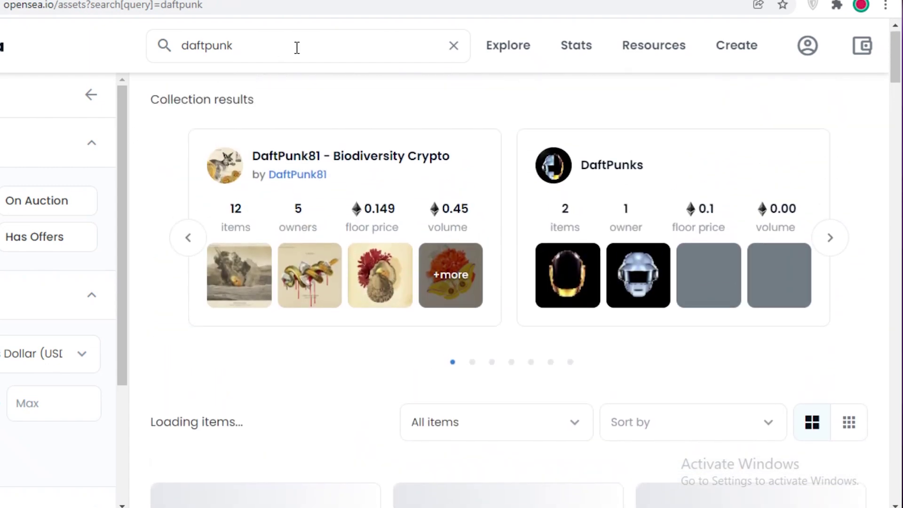
- Replace the marketplace search with "cyberpunk" and browse the matching collections and items
{"action": "left_click", "coordinate": [228, 45]}
{"action": "double_click", "coordinate": [227, 45]}
{"action": "key", "text": "BackSpace"}
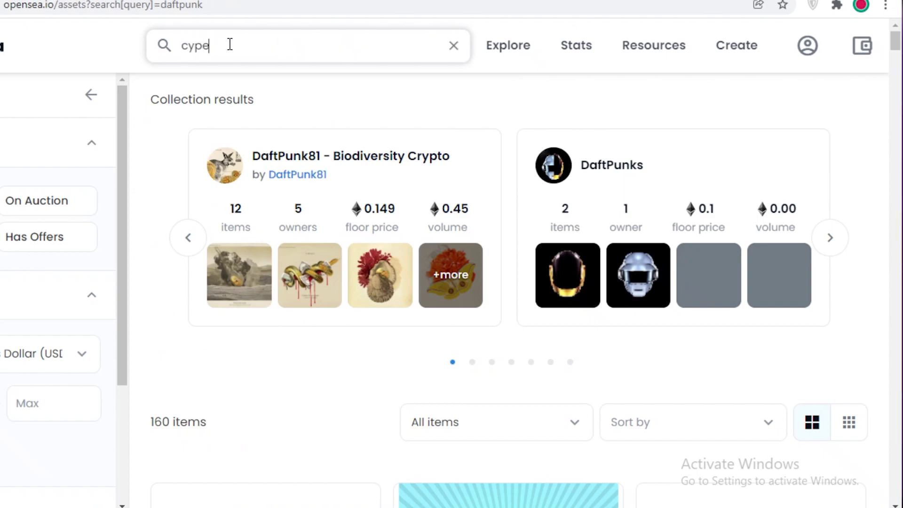
{"action": "type", "text": "cybre"}
{"action": "key", "text": "BackSpace"}
{"action": "key", "text": "BackSpace"}
{"action": "type", "text": "er"}
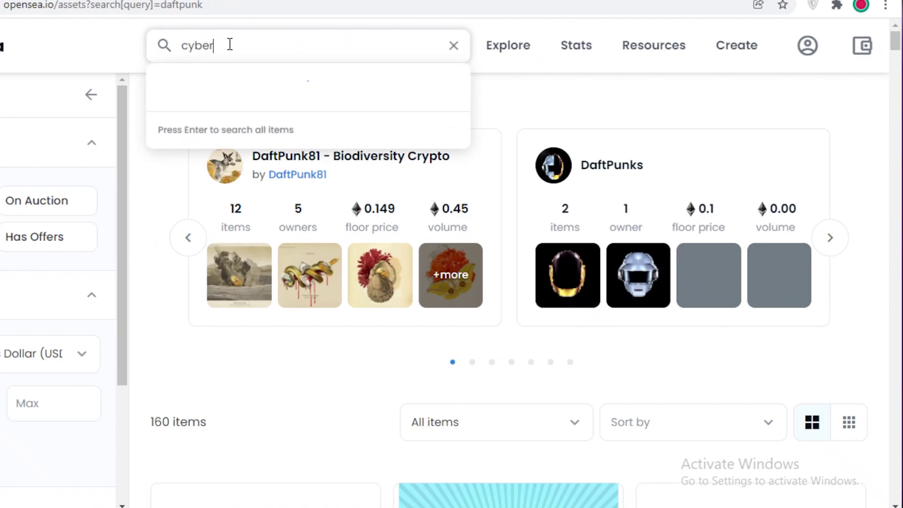
{"action": "key", "text": "Return"}
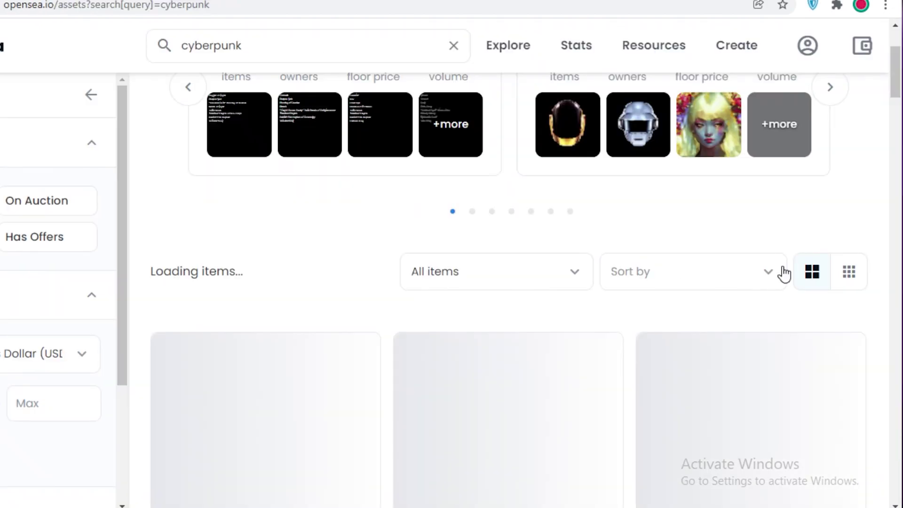
{"action": "scroll", "coordinate": [784, 274], "scroll_direction": "down", "scroll_amount": 6}
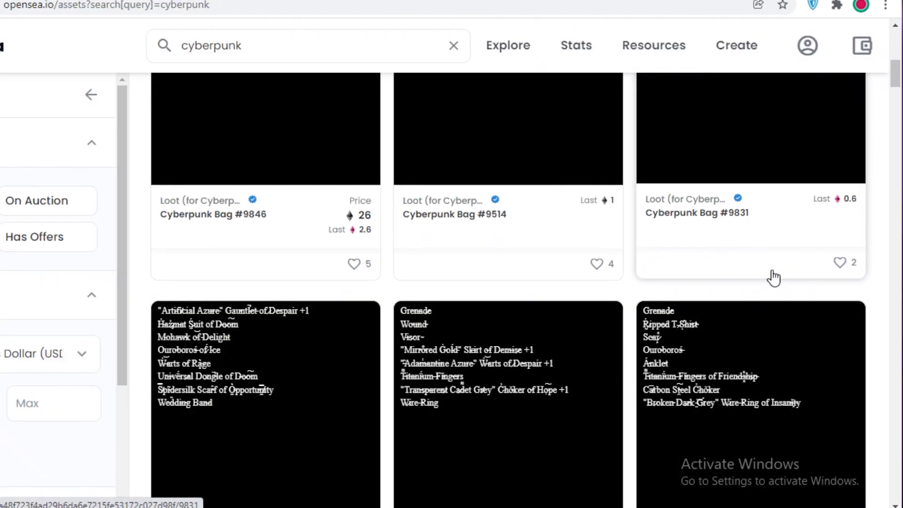
{"action": "scroll", "coordinate": [757, 274], "scroll_direction": "down", "scroll_amount": 5}
{"action": "scroll", "coordinate": [298, 217], "scroll_direction": "up", "scroll_amount": 11}
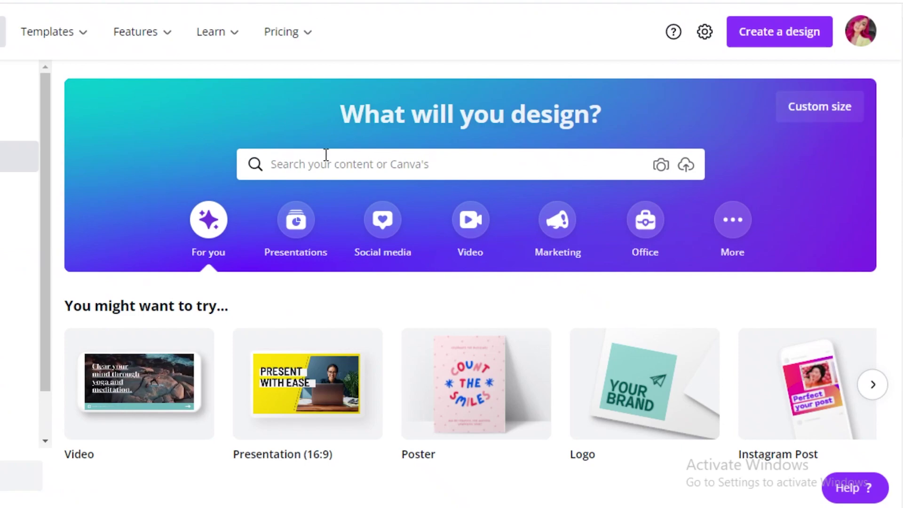
- Switch to Canva, find the Instagram Post templates by searching "insta", and create a blank Instagram Post
{"action": "left_click", "coordinate": [331, 158]}
{"action": "type", "text": "insta"}
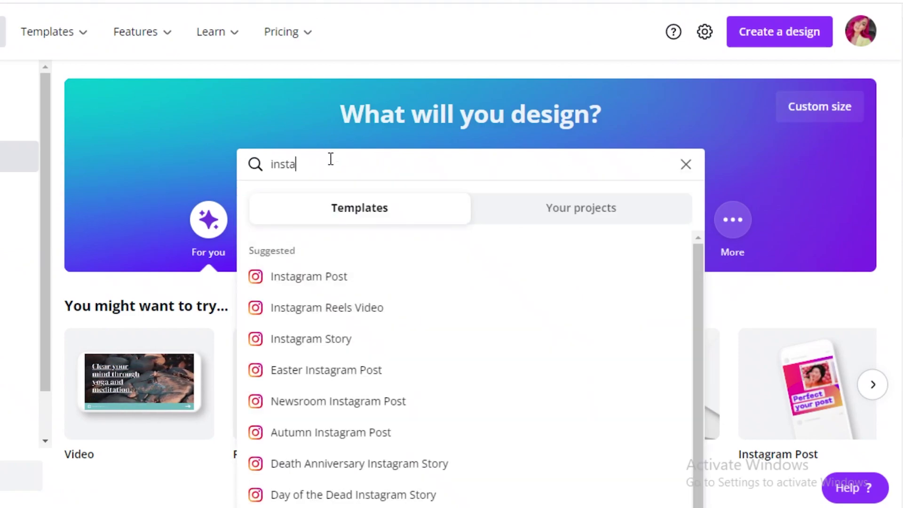
{"action": "left_click", "coordinate": [382, 292]}
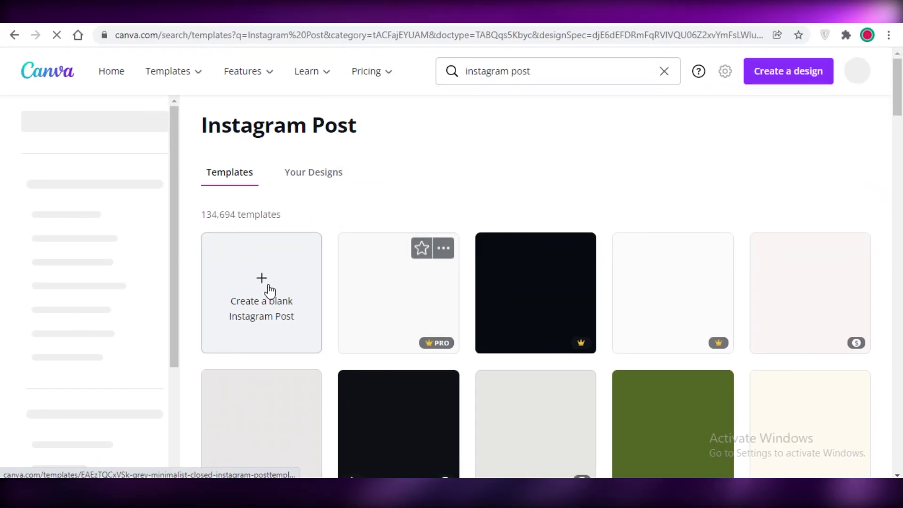
{"action": "left_click", "coordinate": [271, 289]}
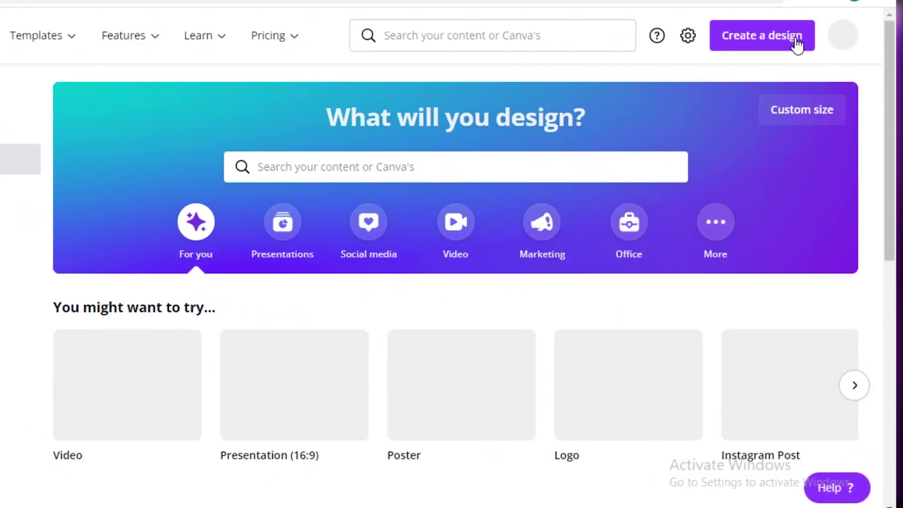
- Set up a custom-size design from the Canva home page with a width of 10 in and a height of 10 in
{"action": "left_click", "coordinate": [795, 42]}
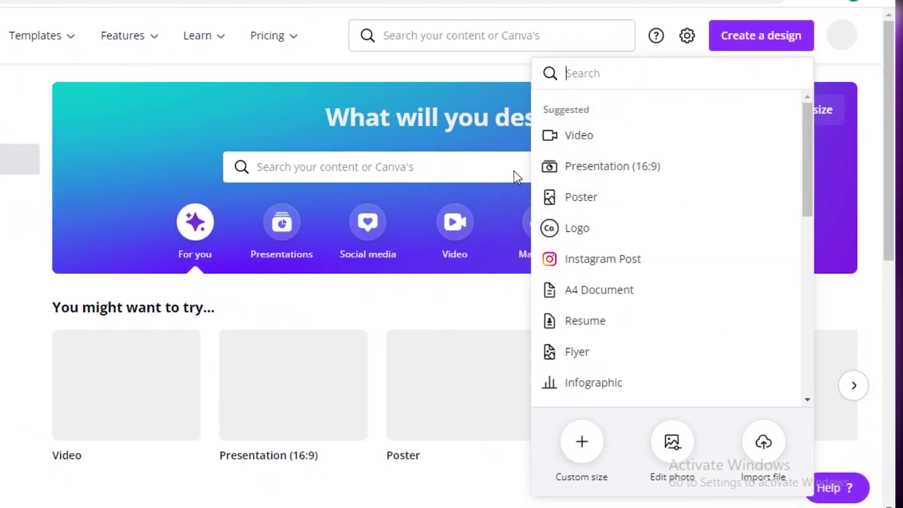
{"action": "left_click", "coordinate": [837, 104]}
{"action": "left_click", "coordinate": [809, 109]}
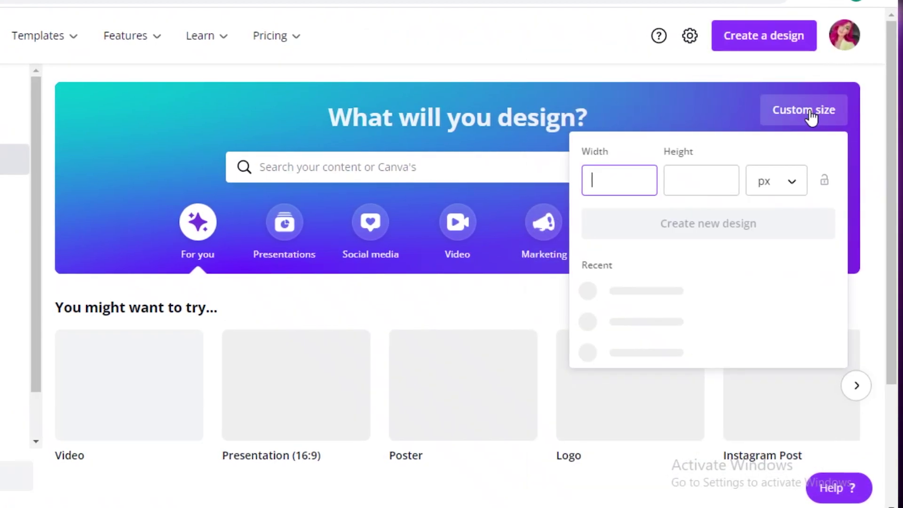
{"action": "left_click", "coordinate": [772, 182]}
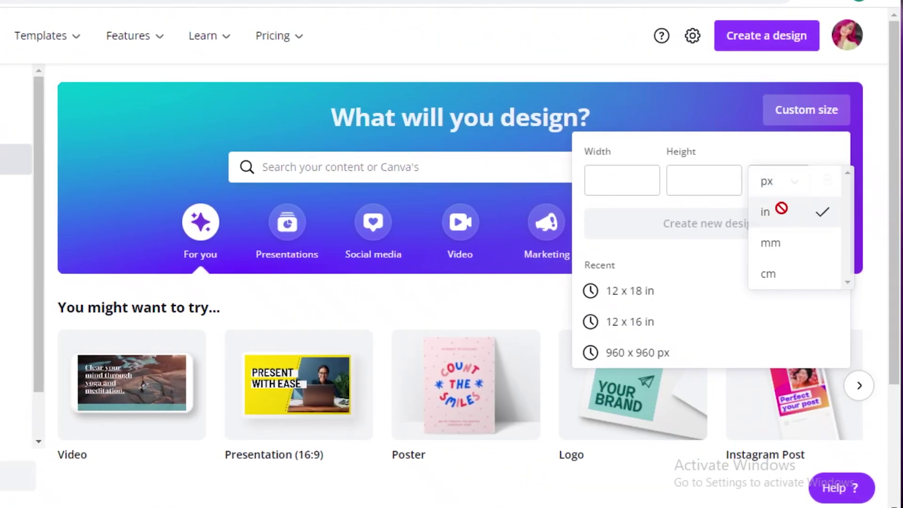
{"action": "left_click", "coordinate": [781, 208]}
{"action": "left_click", "coordinate": [632, 177]}
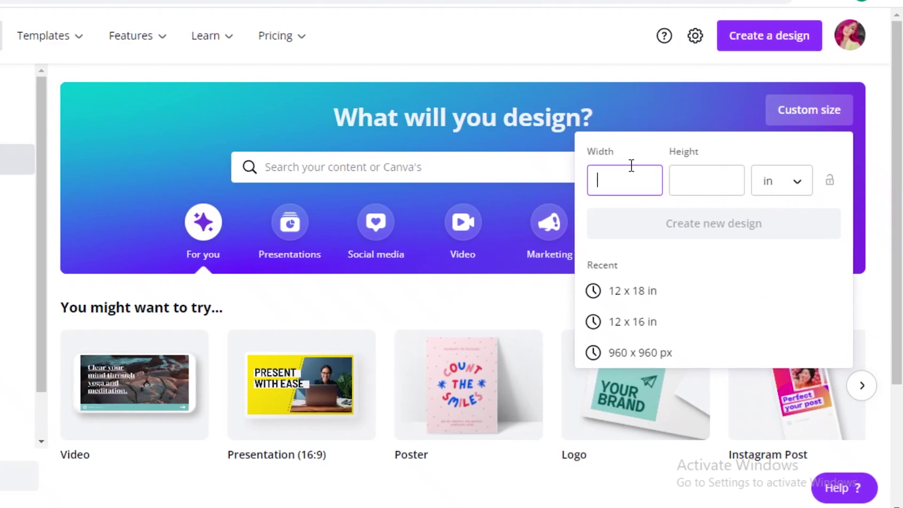
{"action": "type", "text": "10"}
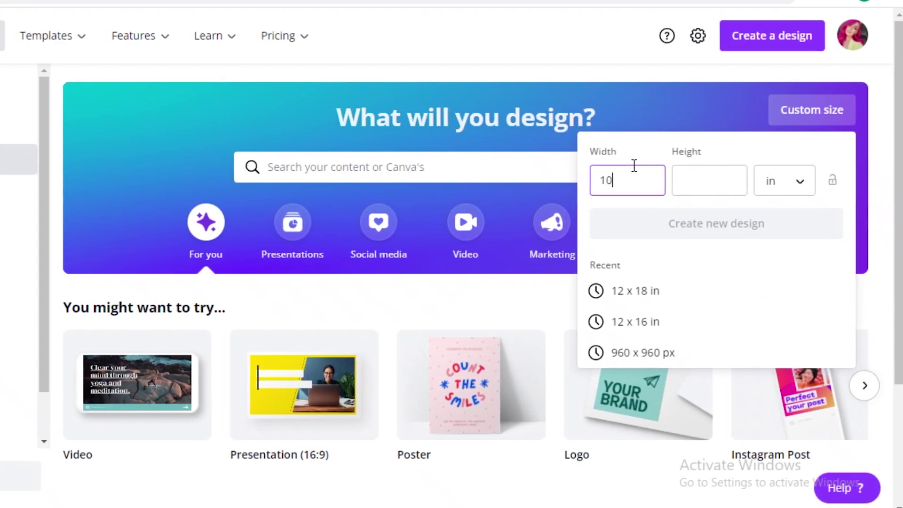
{"action": "left_click", "coordinate": [696, 186]}
{"action": "type", "text": "10"}
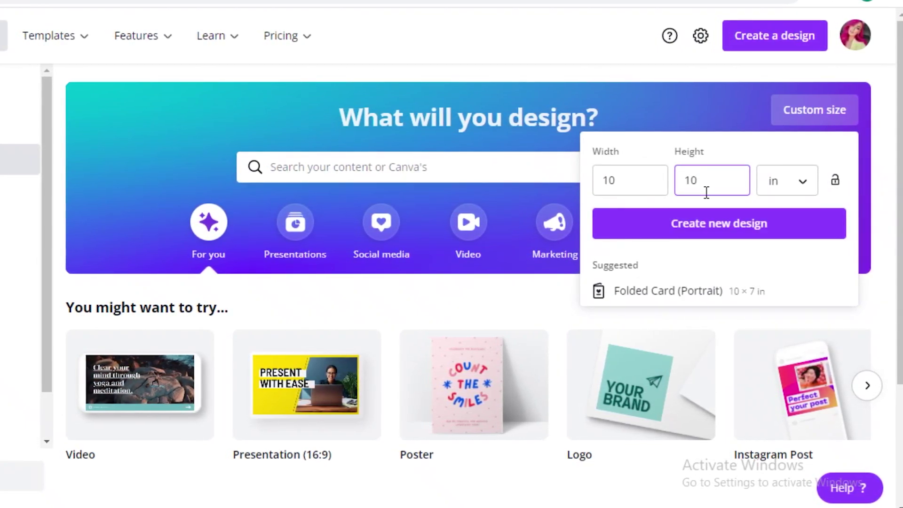
- Create the 10 × 10 in custom-size design and select its blank page
{"action": "left_click", "coordinate": [748, 225]}
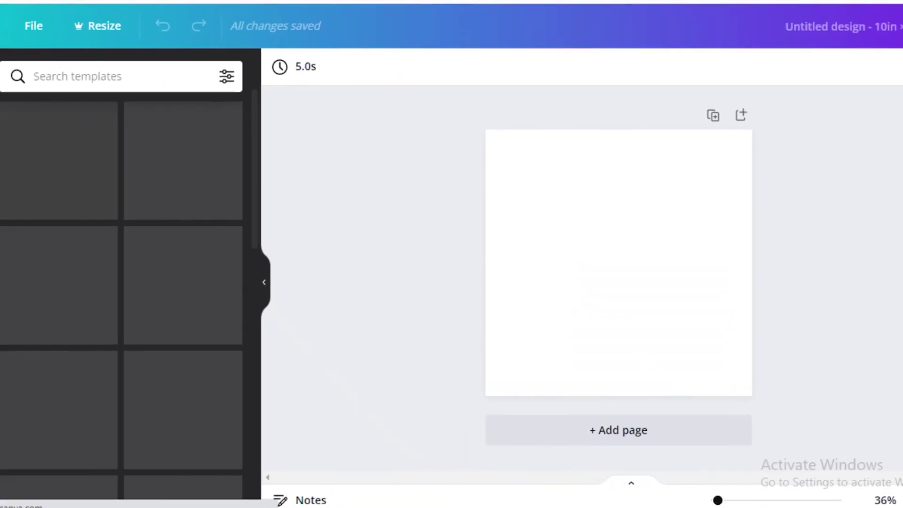
{"action": "left_click", "coordinate": [637, 278]}
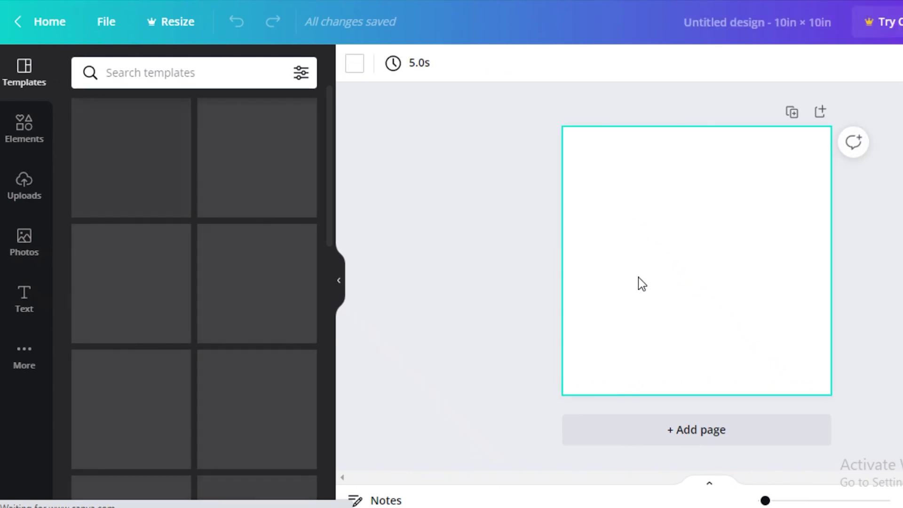
{"action": "key", "text": "Escape"}
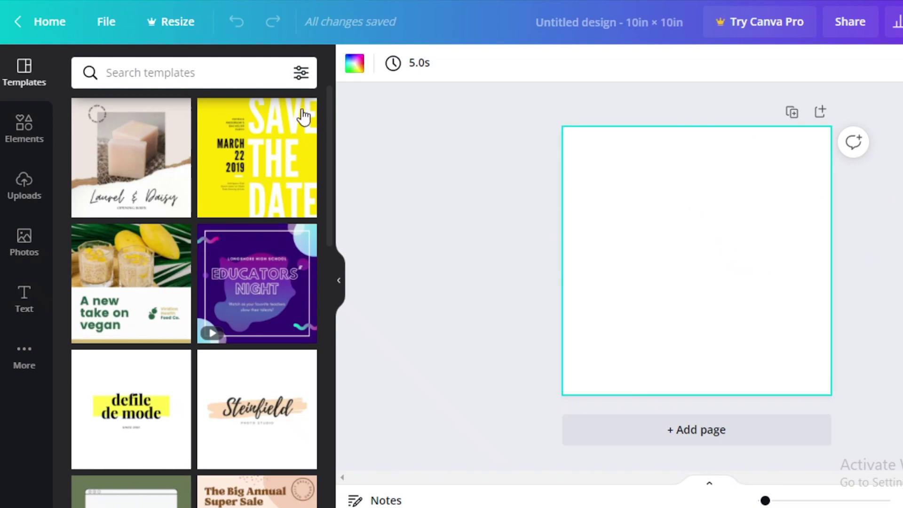
- Try dark grey and coral red from the default colors as the page background
{"action": "left_click", "coordinate": [355, 64]}
{"action": "scroll", "coordinate": [282, 298], "scroll_direction": "down", "scroll_amount": 1}
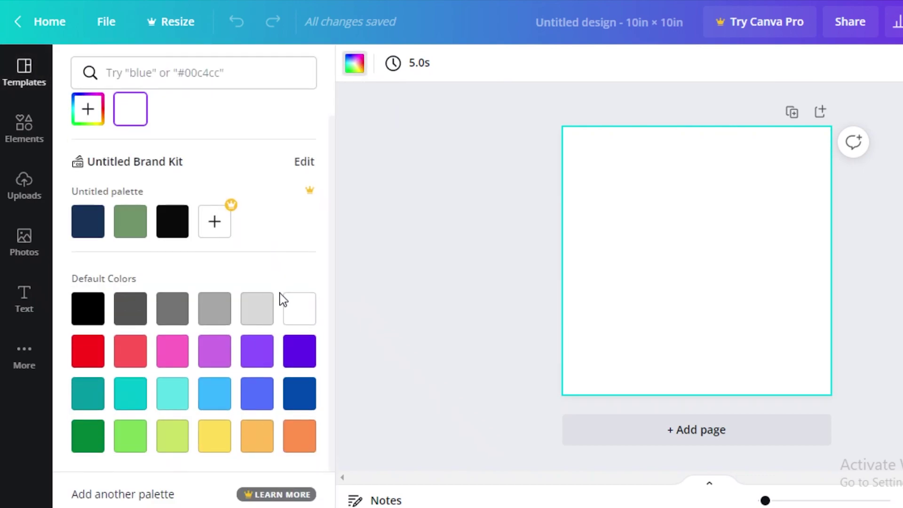
{"action": "scroll", "coordinate": [142, 362], "scroll_direction": "up", "scroll_amount": 1}
{"action": "left_click", "coordinate": [132, 346]}
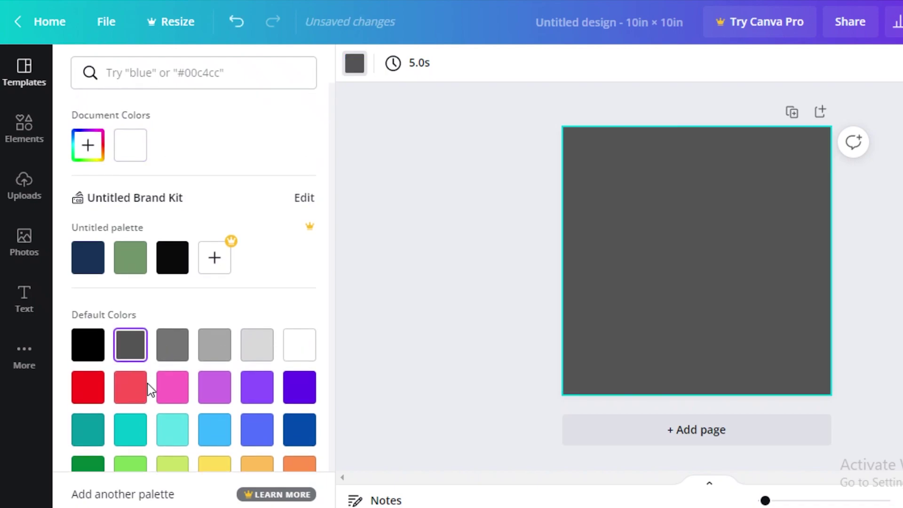
{"action": "left_click", "coordinate": [146, 392]}
{"action": "scroll", "coordinate": [155, 376], "scroll_direction": "down", "scroll_amount": 1}
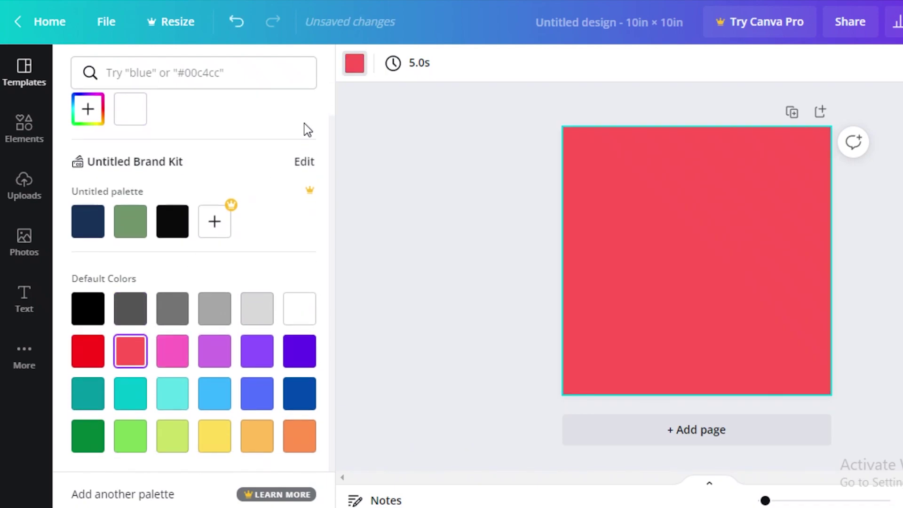
- Change the page background to a custom light pink, #FFB4B4
{"action": "left_click", "coordinate": [355, 70]}
{"action": "left_click", "coordinate": [349, 71]}
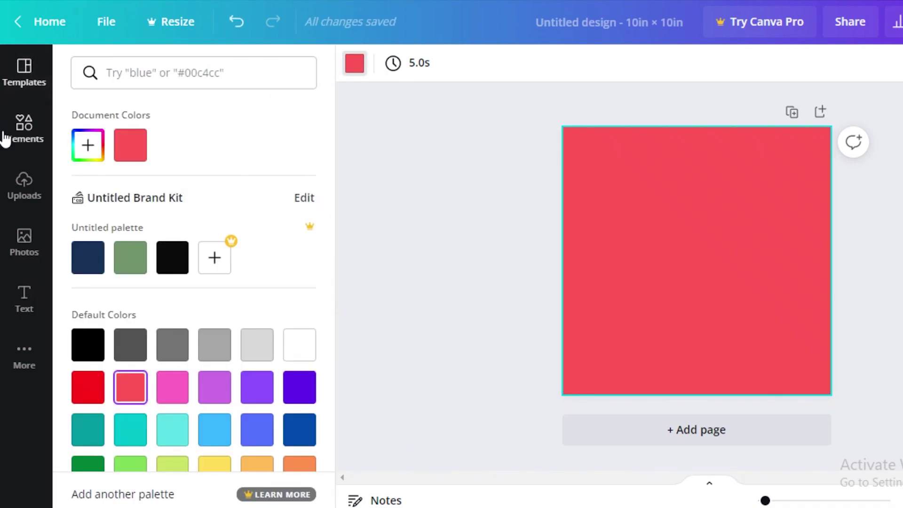
{"action": "left_click", "coordinate": [92, 141]}
{"action": "left_click_drag", "start_coordinate": [226, 189], "coordinate": [147, 185]}
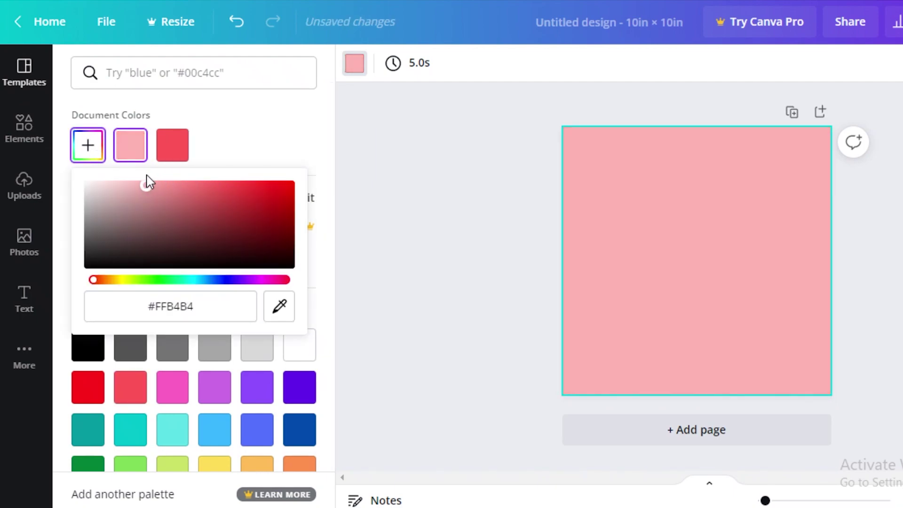
{"action": "left_click", "coordinate": [377, 171]}
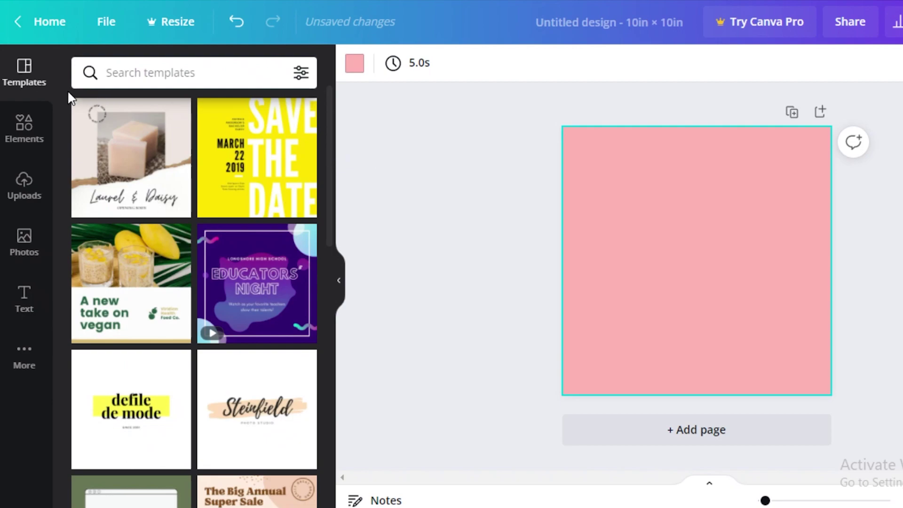
{"action": "left_click", "coordinate": [37, 129]}
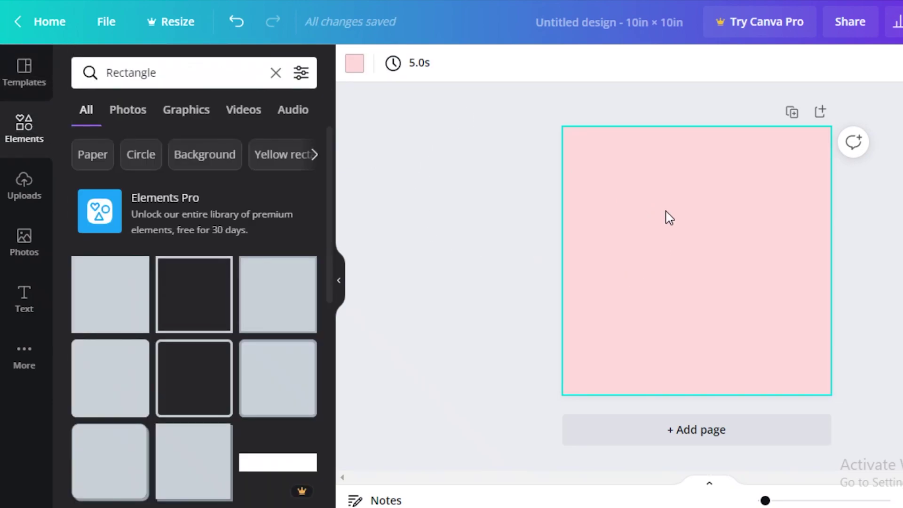
- Try a custom dark blue, #214E7D, as the page background, and return it to pale pink
{"action": "left_click", "coordinate": [355, 65]}
{"action": "left_click", "coordinate": [87, 153]}
{"action": "left_click_drag", "start_coordinate": [110, 185], "coordinate": [240, 224]}
{"action": "left_click", "coordinate": [206, 280]}
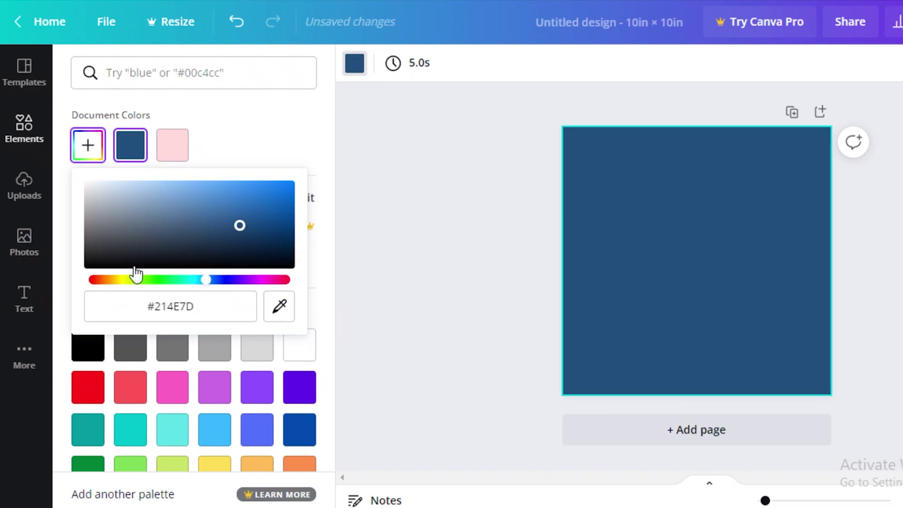
{"action": "left_click_drag", "start_coordinate": [136, 268], "coordinate": [94, 277]}
{"action": "left_click", "coordinate": [129, 151]}
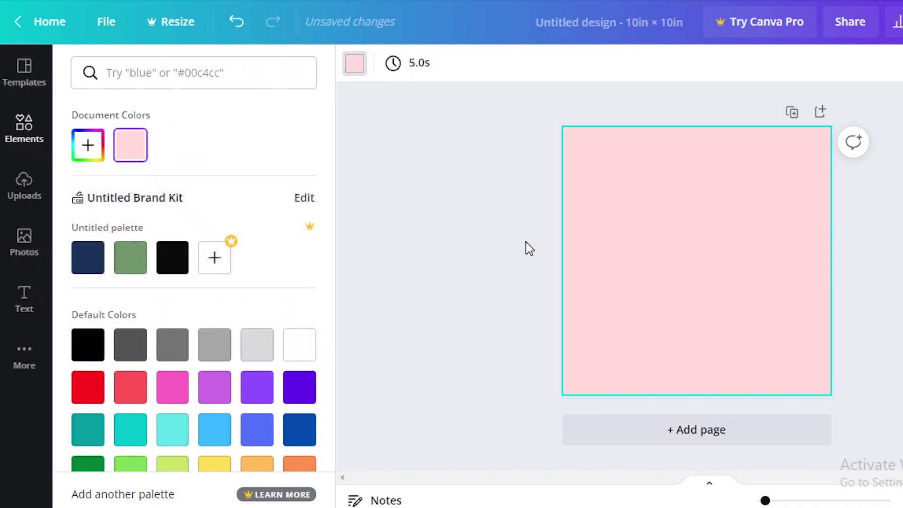
{"action": "left_click", "coordinate": [526, 248]}
- Add a plain square from the Lines & Shapes elements to the page
{"action": "left_click", "coordinate": [44, 120]}
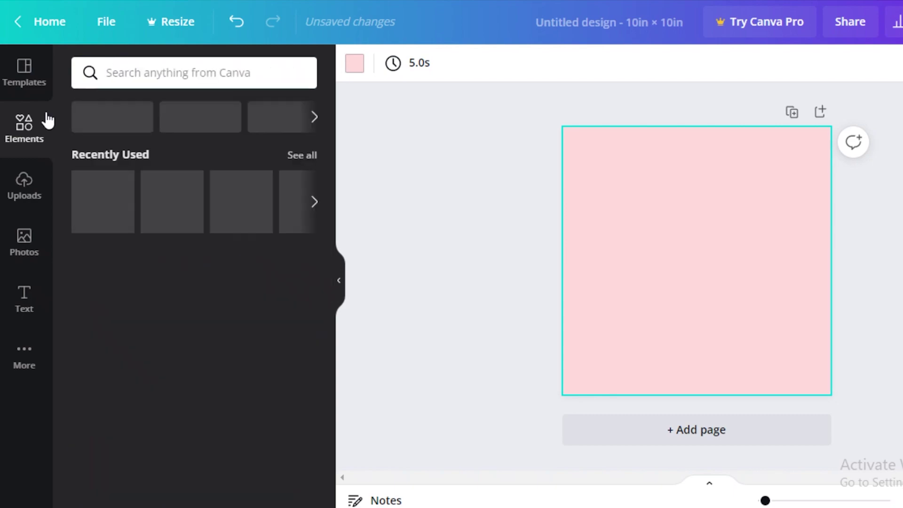
{"action": "left_click", "coordinate": [157, 71]}
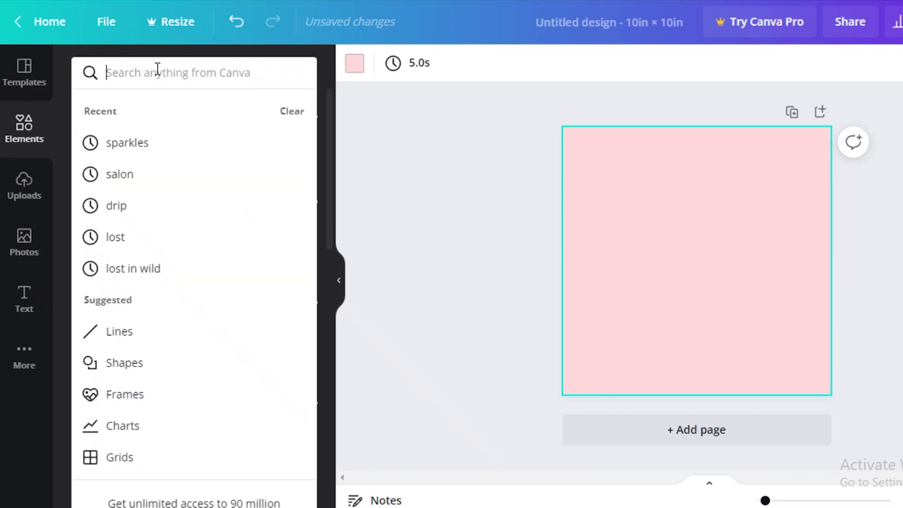
{"action": "left_click", "coordinate": [492, 241]}
{"action": "left_click", "coordinate": [114, 265]}
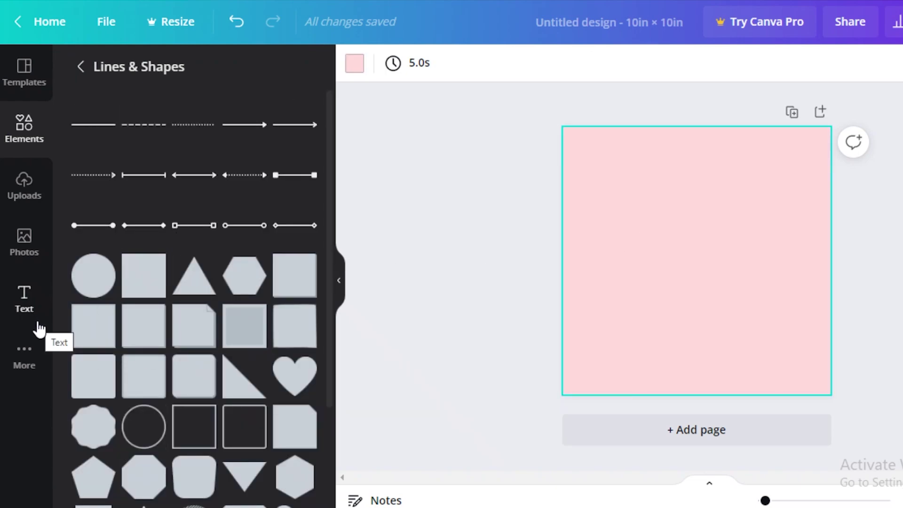
{"action": "left_click", "coordinate": [137, 271]}
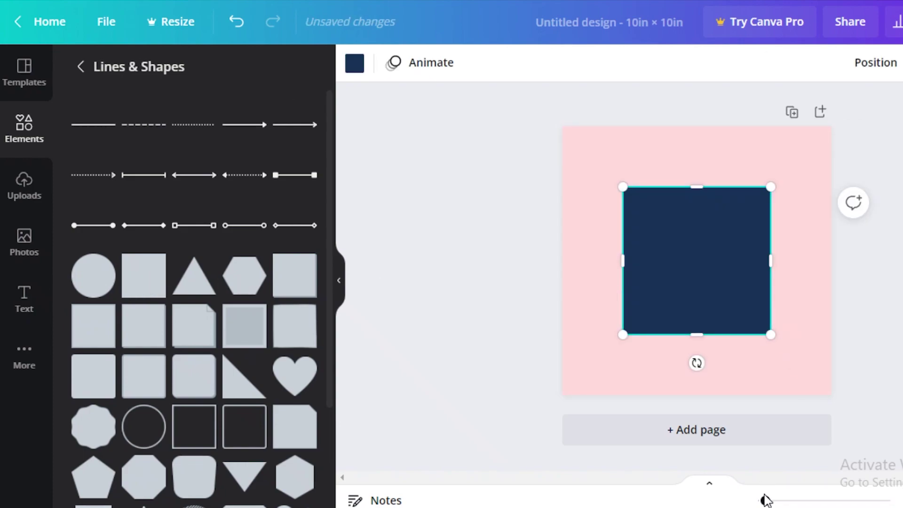
{"action": "left_click_drag", "start_coordinate": [766, 500], "coordinate": [765, 500]}
- Change the page background to a slightly deeper custom pink
{"action": "left_click", "coordinate": [808, 158]}
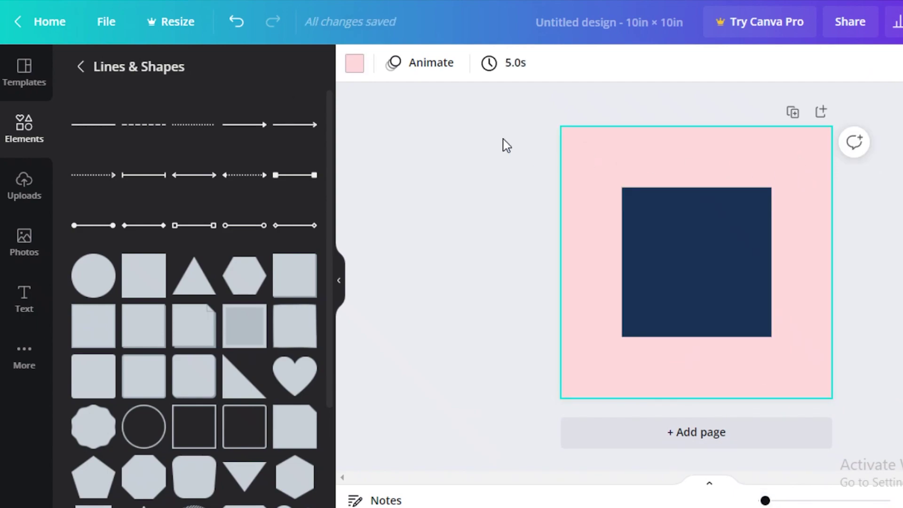
{"action": "left_click", "coordinate": [356, 64]}
{"action": "left_click", "coordinate": [96, 149]}
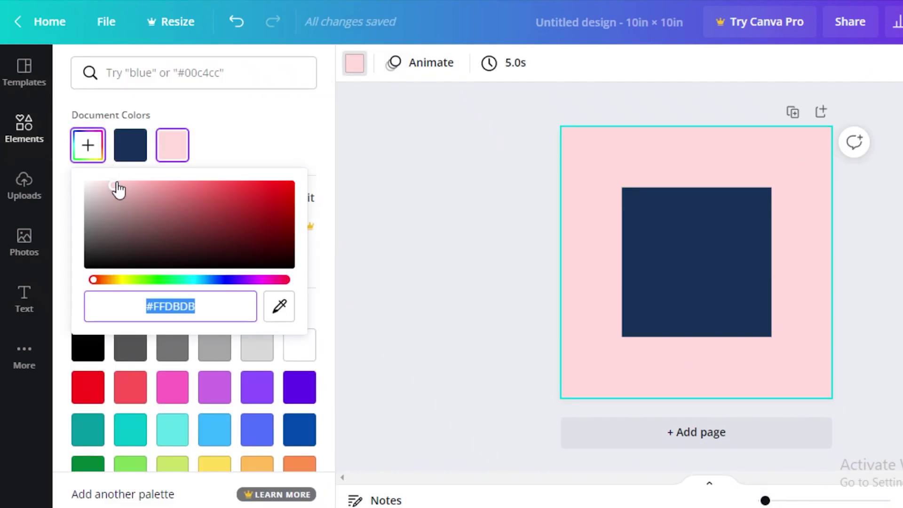
{"action": "left_click_drag", "start_coordinate": [118, 189], "coordinate": [136, 186]}
- Shrink the navy square to about 0.7 × 0.7 in and place it near the page's upper-right corner
{"action": "left_click_drag", "start_coordinate": [700, 270], "coordinate": [654, 215]}
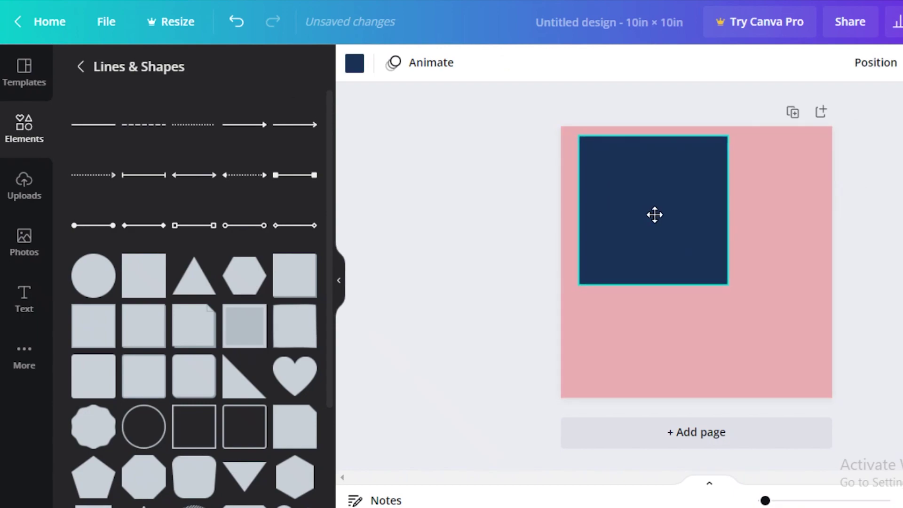
{"action": "left_click_drag", "start_coordinate": [649, 206], "coordinate": [599, 150]}
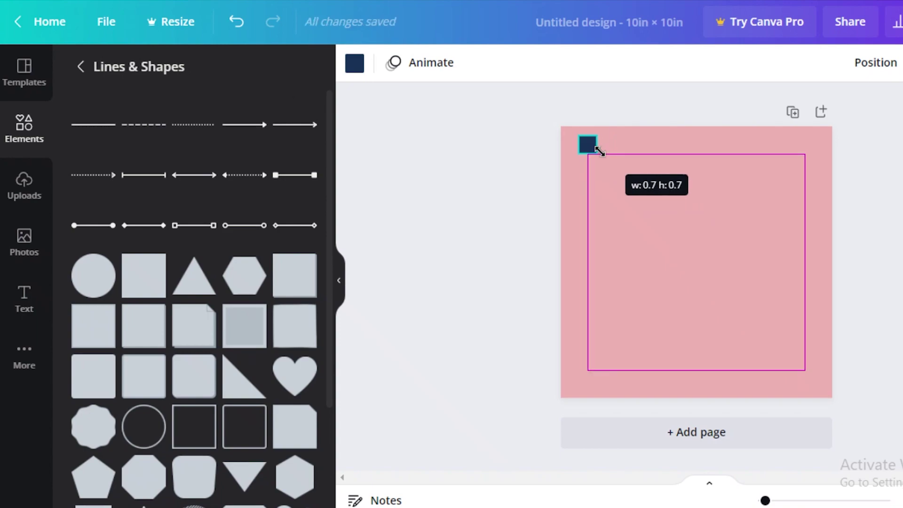
{"action": "left_click_drag", "start_coordinate": [600, 151], "coordinate": [795, 162]}
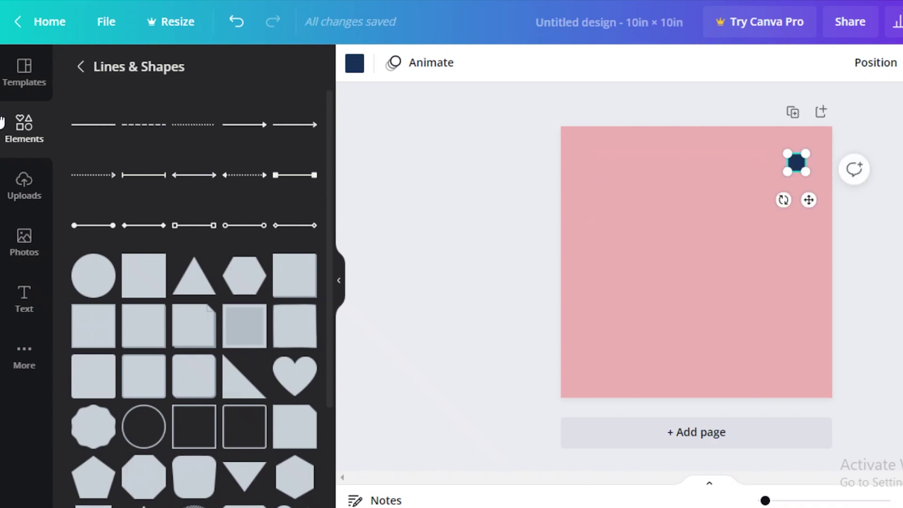
- Search the elements for "grid" and limit the results to graphics
{"action": "left_click", "coordinate": [83, 75]}
{"action": "left_click", "coordinate": [151, 76]}
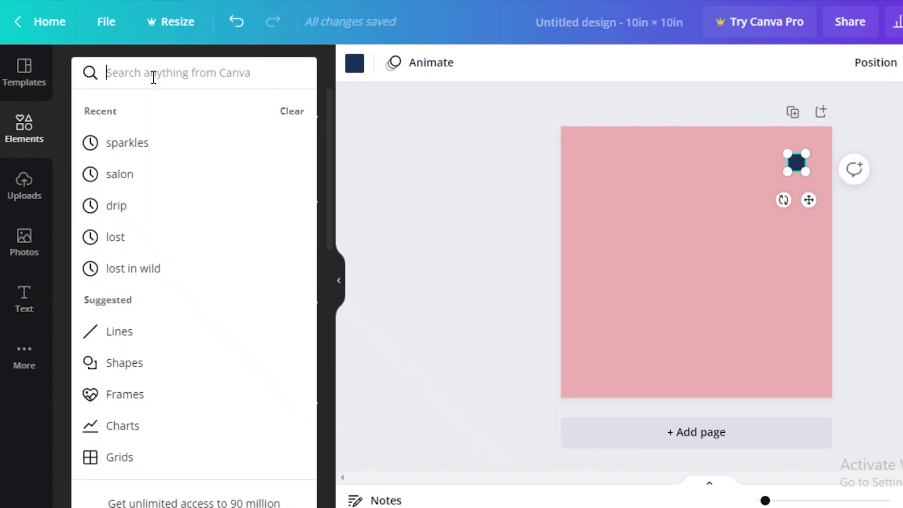
{"action": "type", "text": "grid"}
{"action": "key", "text": "Return"}
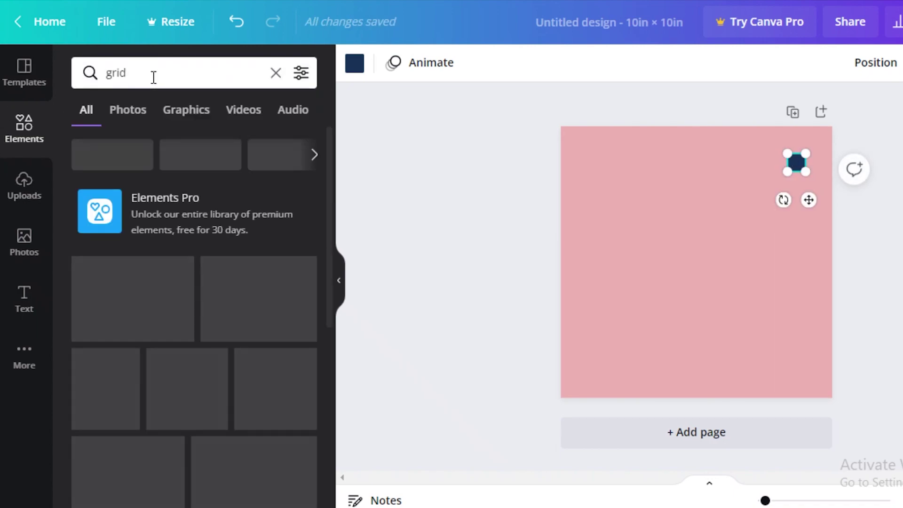
{"action": "scroll", "coordinate": [239, 263], "scroll_direction": "down", "scroll_amount": 5}
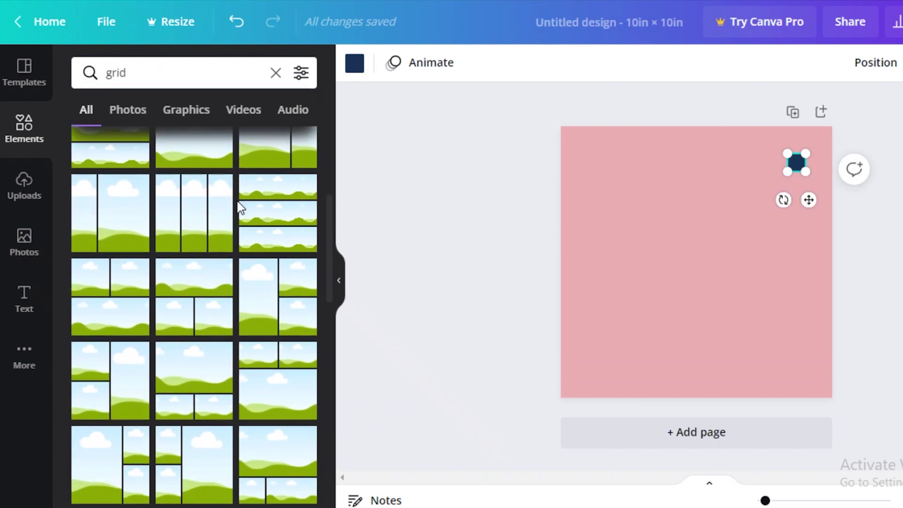
{"action": "left_click", "coordinate": [186, 113]}
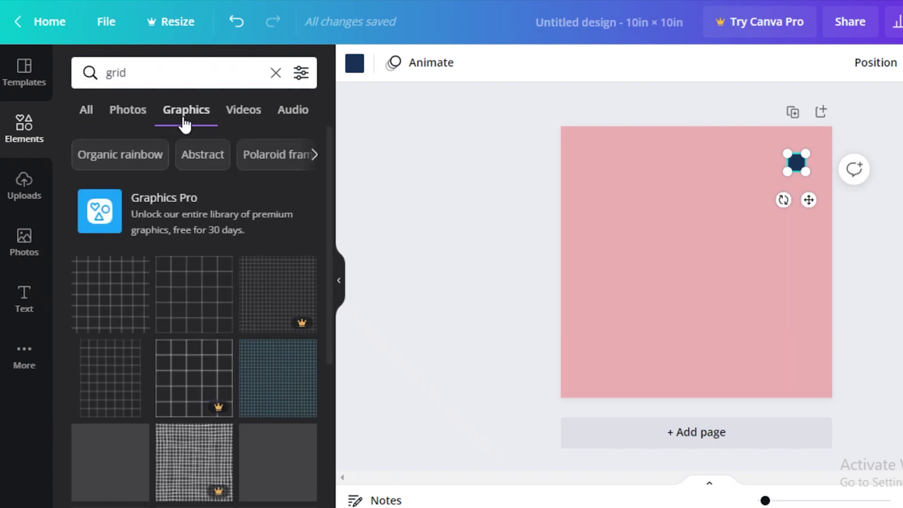
{"action": "scroll", "coordinate": [189, 284], "scroll_direction": "down", "scroll_amount": 2}
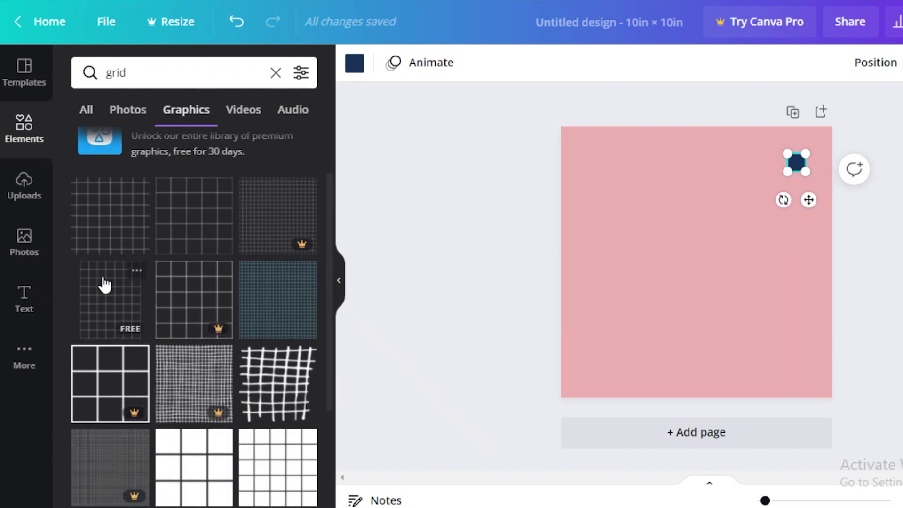
- Add the thin-lined square grid graphic and enlarge it until it covers the whole page
{"action": "left_click", "coordinate": [111, 212]}
{"action": "left_click_drag", "start_coordinate": [641, 206], "coordinate": [489, 56]}
{"action": "left_click_drag", "start_coordinate": [597, 171], "coordinate": [683, 234]}
{"action": "left_click_drag", "start_coordinate": [571, 387], "coordinate": [534, 398]}
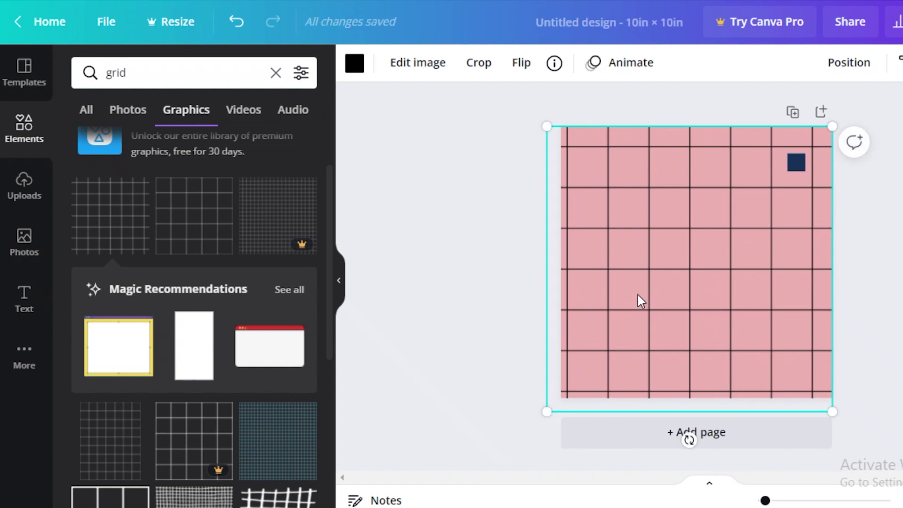
{"action": "left_click_drag", "start_coordinate": [642, 297], "coordinate": [659, 271]}
{"action": "left_click_drag", "start_coordinate": [567, 393], "coordinate": [536, 416]}
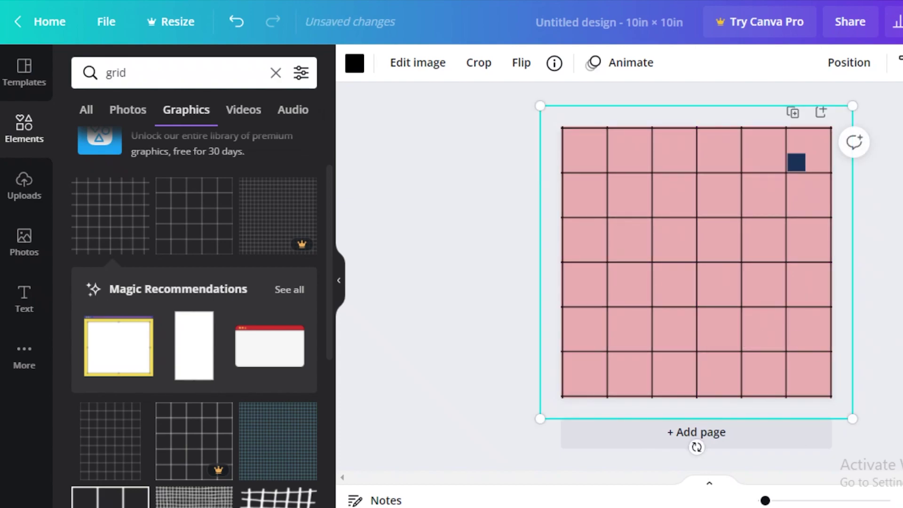
- Delete the grid graphic and the small navy square from the page
{"action": "key", "text": "Escape"}
{"action": "left_click_drag", "start_coordinate": [789, 160], "coordinate": [772, 171]}
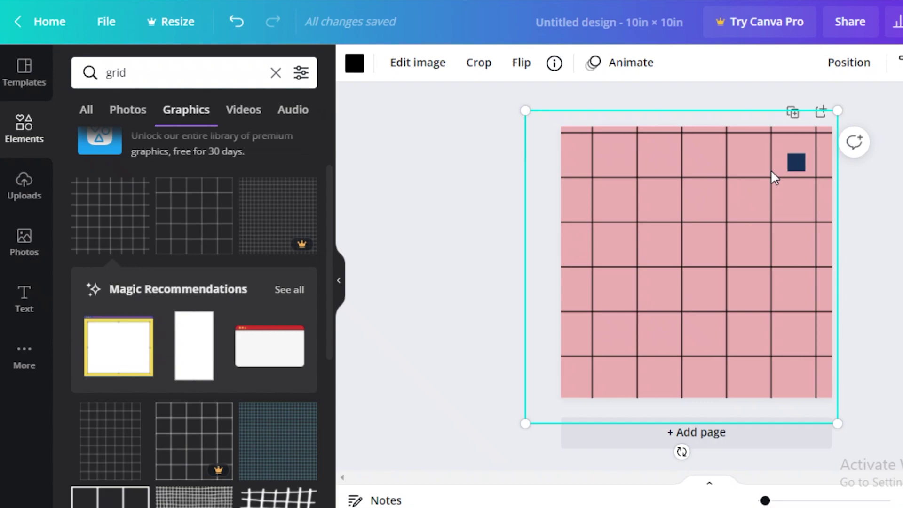
{"action": "key", "text": "Delete"}
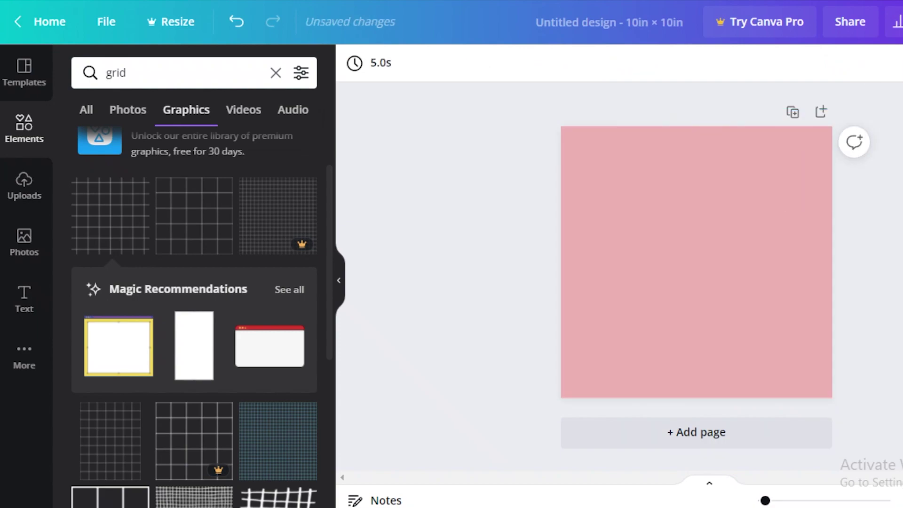
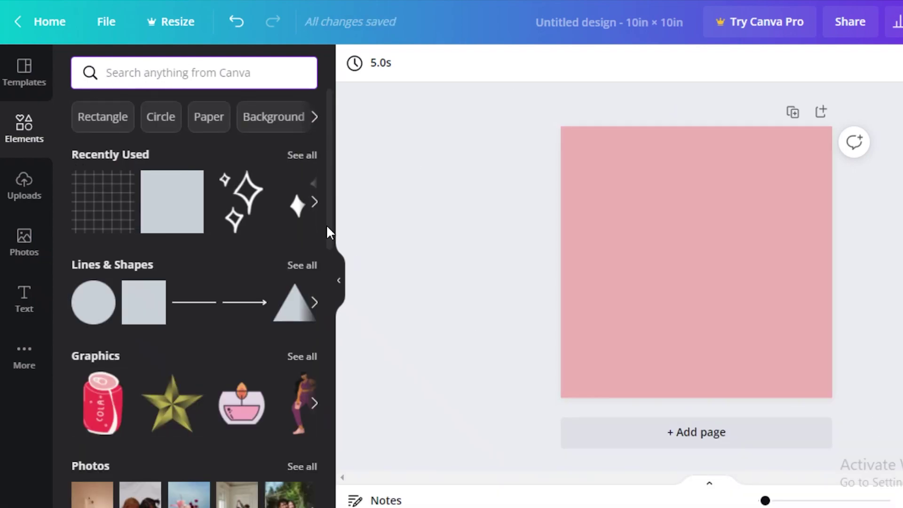
- Search the elements for "bitcoin"
{"action": "left_click", "coordinate": [33, 128]}
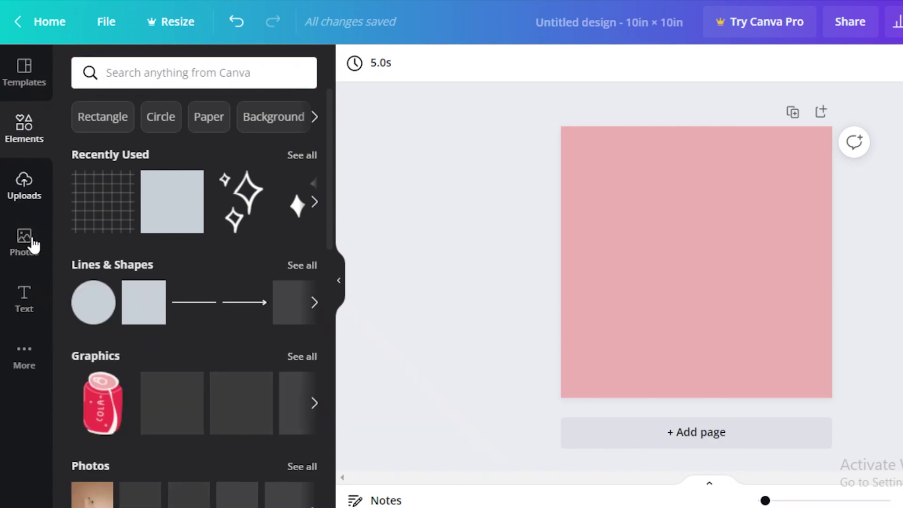
{"action": "left_click", "coordinate": [183, 72]}
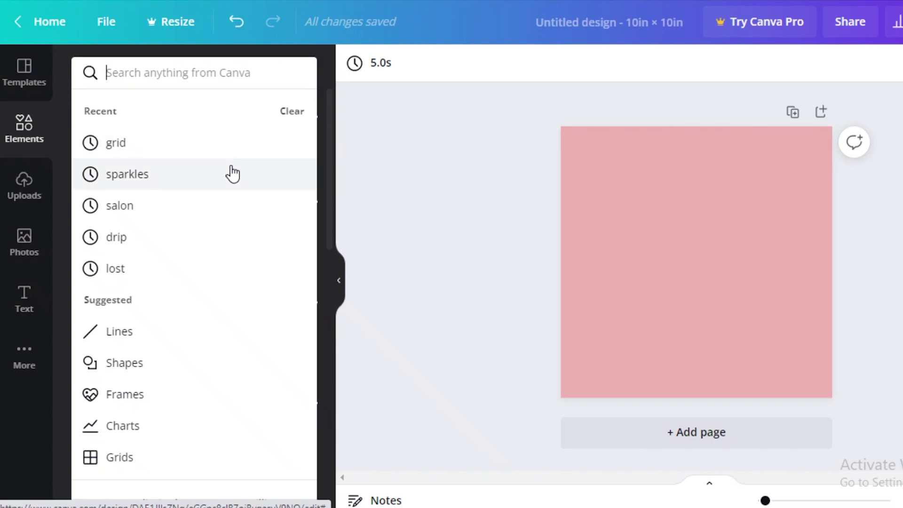
{"action": "type", "text": "bitcoin"}
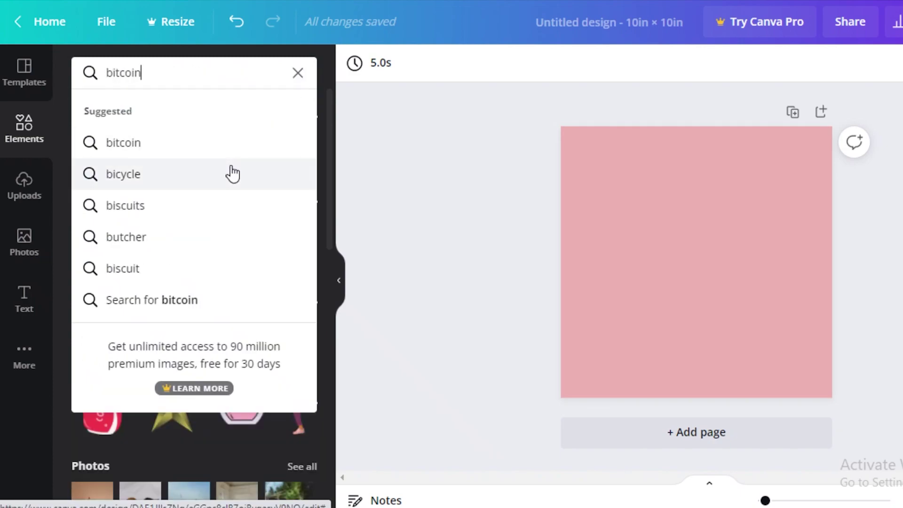
{"action": "key", "text": "Return"}
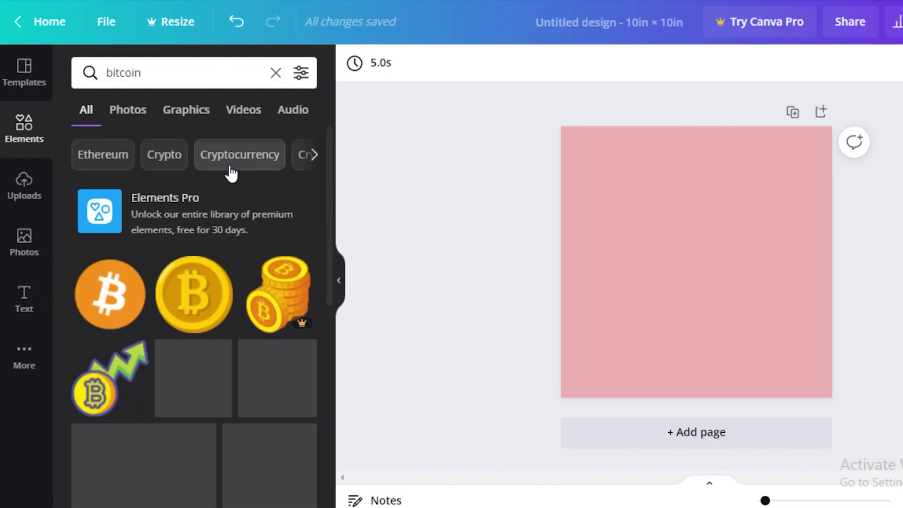
- Limit the bitcoin results to graphics and add the free orange coin with an inner ring to the page
{"action": "left_click", "coordinate": [175, 124]}
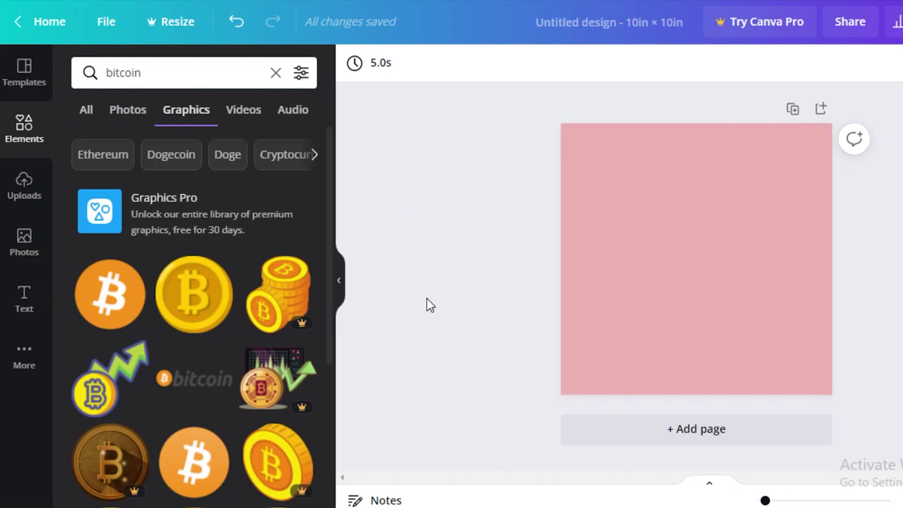
{"action": "scroll", "coordinate": [268, 366], "scroll_direction": "down", "scroll_amount": 20}
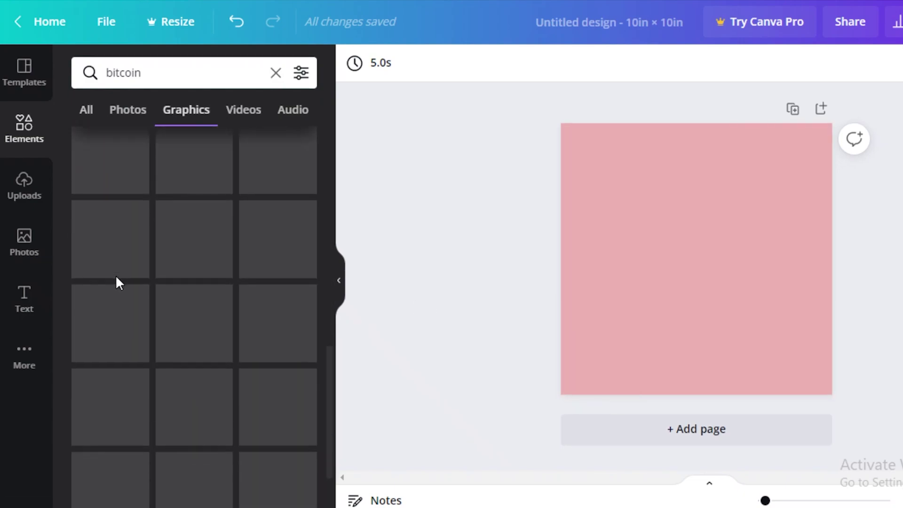
{"action": "scroll", "coordinate": [108, 282], "scroll_direction": "down", "scroll_amount": 3}
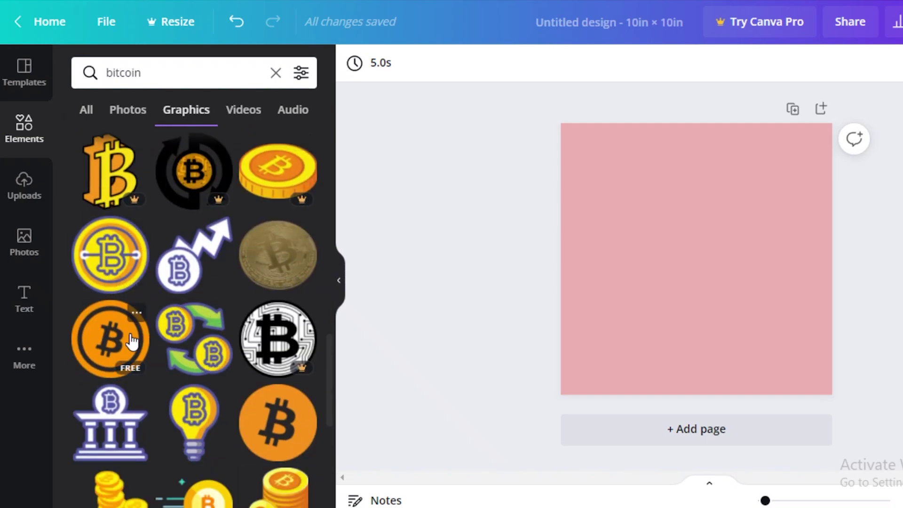
{"action": "left_click", "coordinate": [146, 343]}
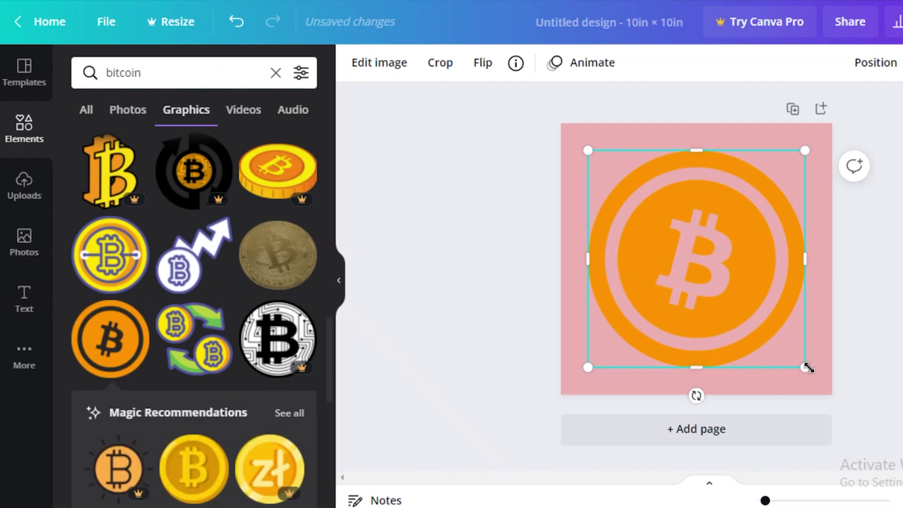
- Shrink the bitcoin coin to about 3.3 × 3.3 in and centre it on the page
{"action": "left_click_drag", "start_coordinate": [807, 368], "coordinate": [671, 250]}
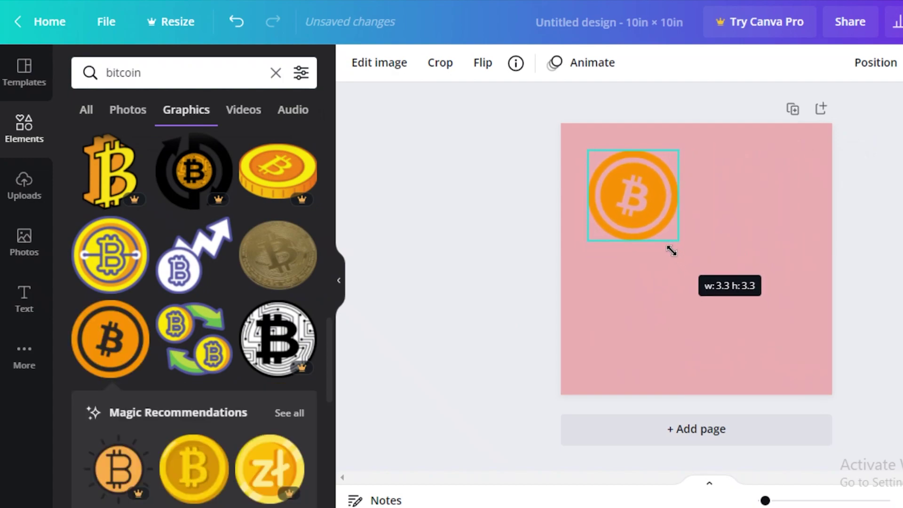
{"action": "left_click_drag", "start_coordinate": [656, 207], "coordinate": [711, 266]}
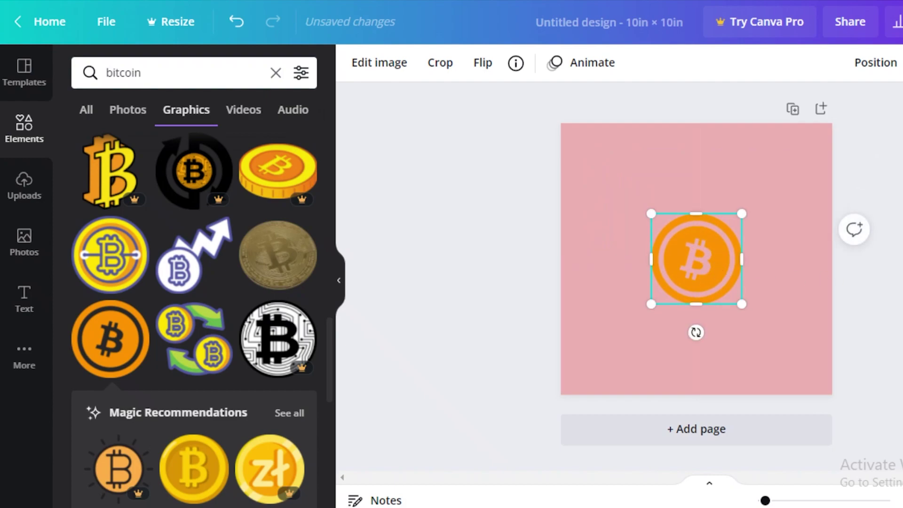
{"action": "left_click", "coordinate": [470, 273]}
- Search the graphics for "background" and add the dark navy speckle texture to the page
{"action": "left_click", "coordinate": [170, 72]}
{"action": "key", "text": "ctrl+a"}
{"action": "key", "text": "BackSpace"}
{"action": "type", "text": "background"}
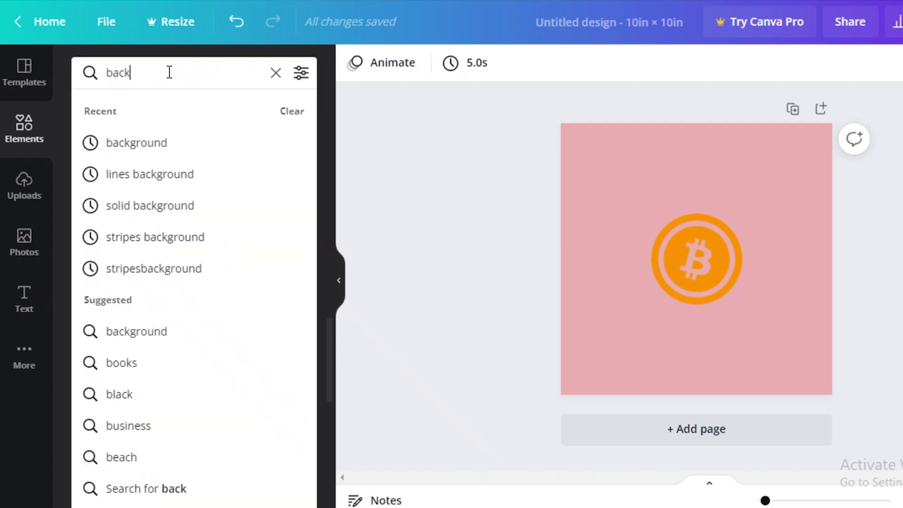
{"action": "key", "text": "Return"}
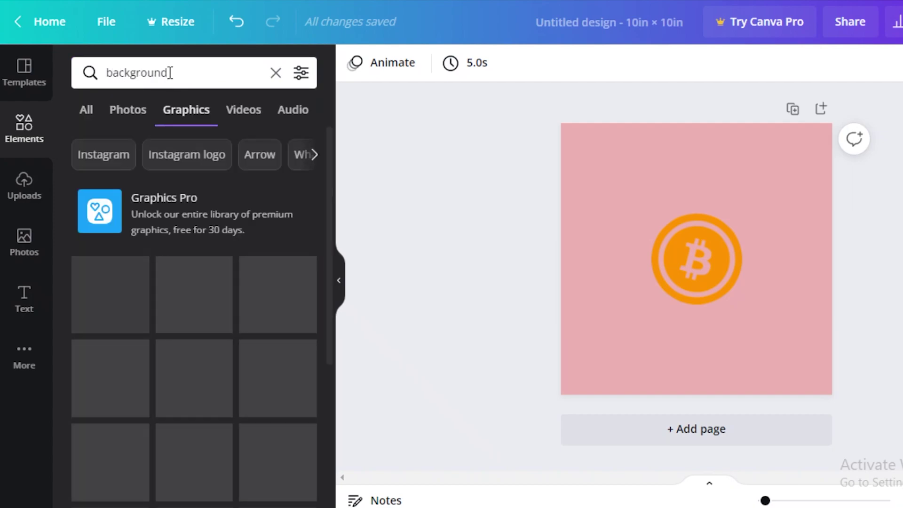
{"action": "scroll", "coordinate": [227, 216], "scroll_direction": "down", "scroll_amount": 5}
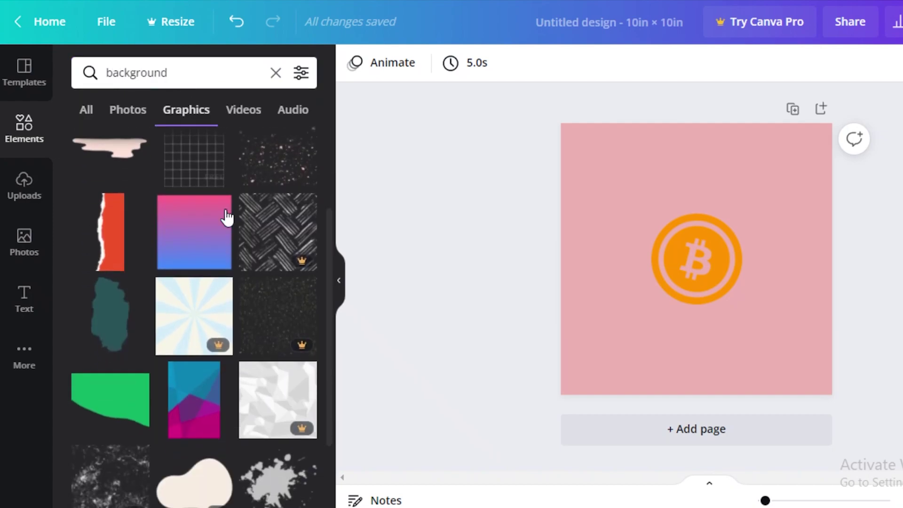
{"action": "scroll", "coordinate": [218, 413], "scroll_direction": "down", "scroll_amount": 6}
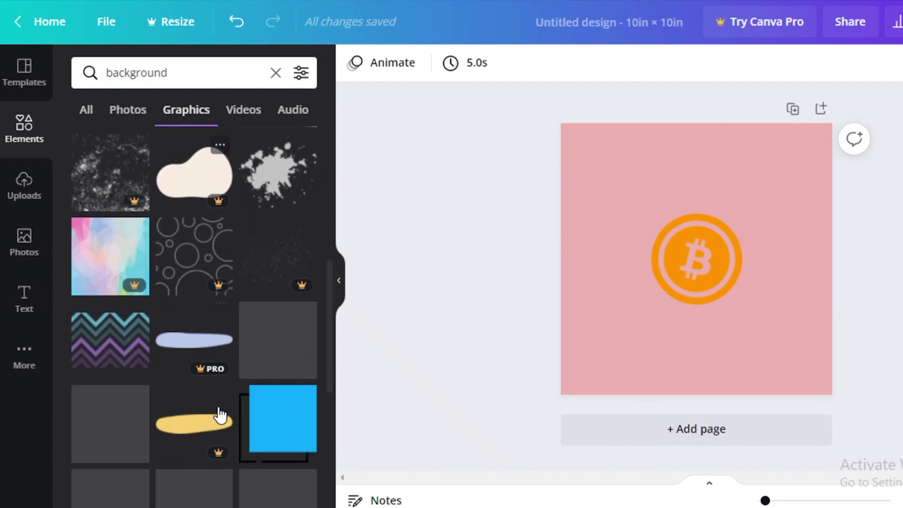
{"action": "scroll", "coordinate": [125, 251], "scroll_direction": "down", "scroll_amount": 3}
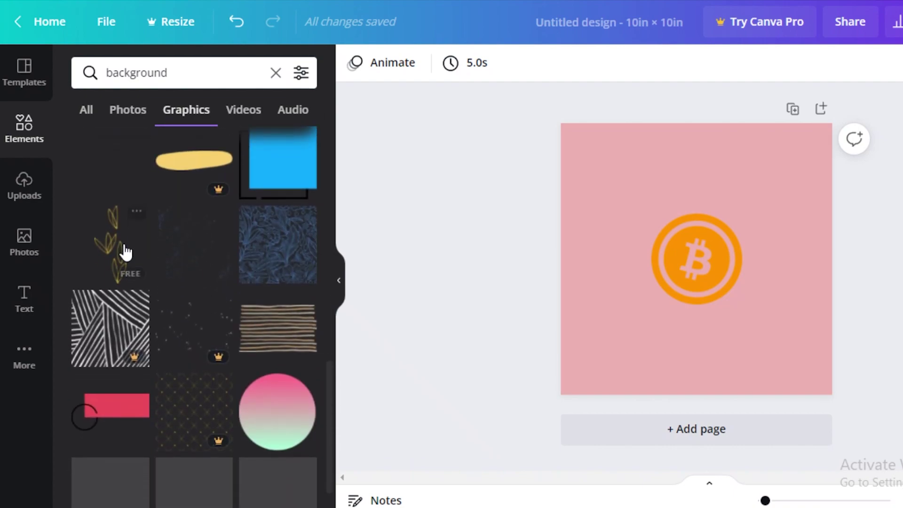
{"action": "left_click", "coordinate": [204, 253]}
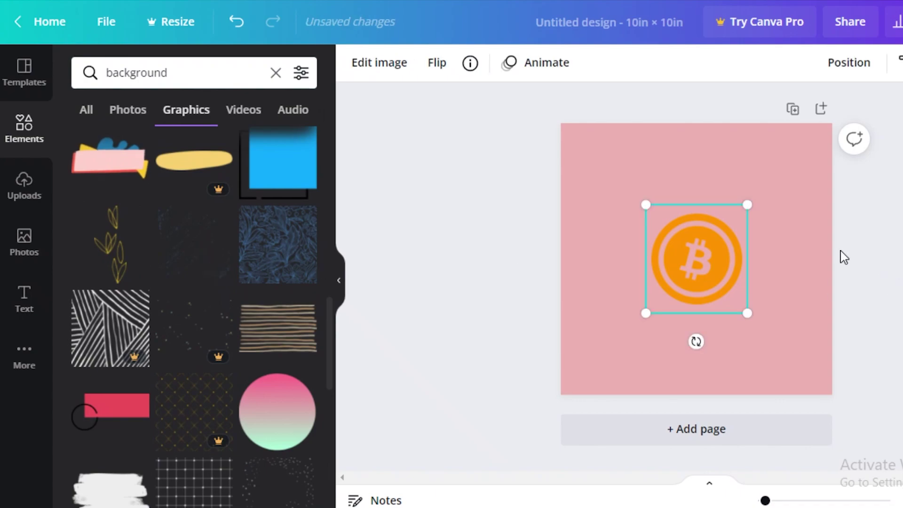
- Send the speckle texture behind the bitcoin coin and enlarge it until it covers the whole page
{"action": "left_click_drag", "start_coordinate": [661, 222], "coordinate": [569, 137]}
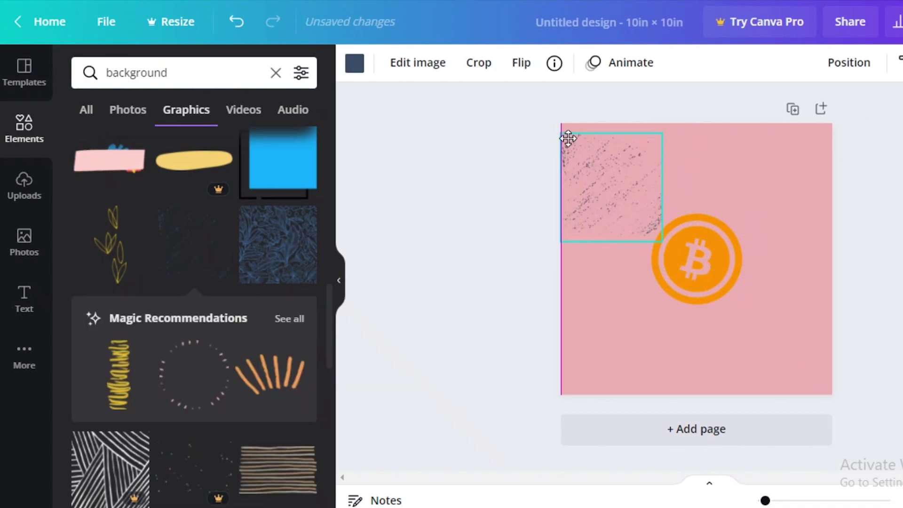
{"action": "right_click", "coordinate": [586, 168]}
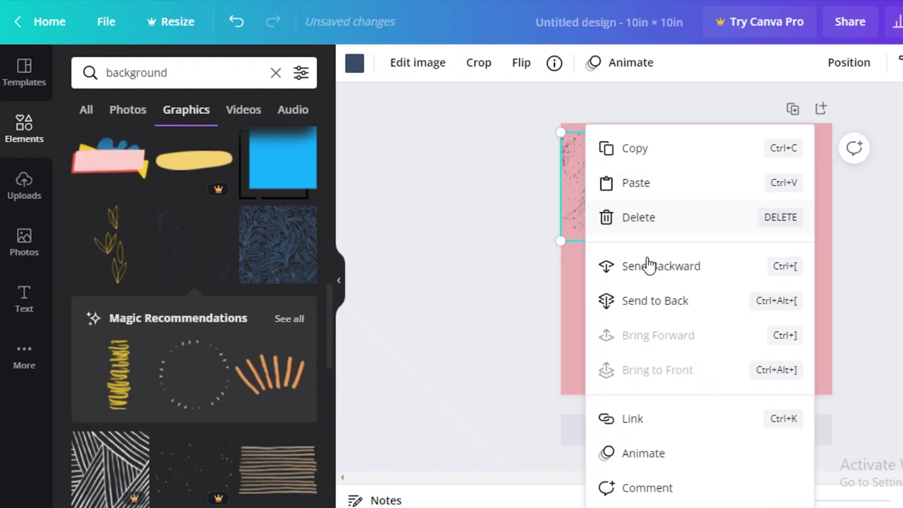
{"action": "left_click", "coordinate": [593, 267]}
{"action": "left_click_drag", "start_coordinate": [599, 188], "coordinate": [598, 160]}
{"action": "left_click_drag", "start_coordinate": [661, 224], "coordinate": [898, 466]}
{"action": "left_click_drag", "start_coordinate": [784, 349], "coordinate": [693, 298]}
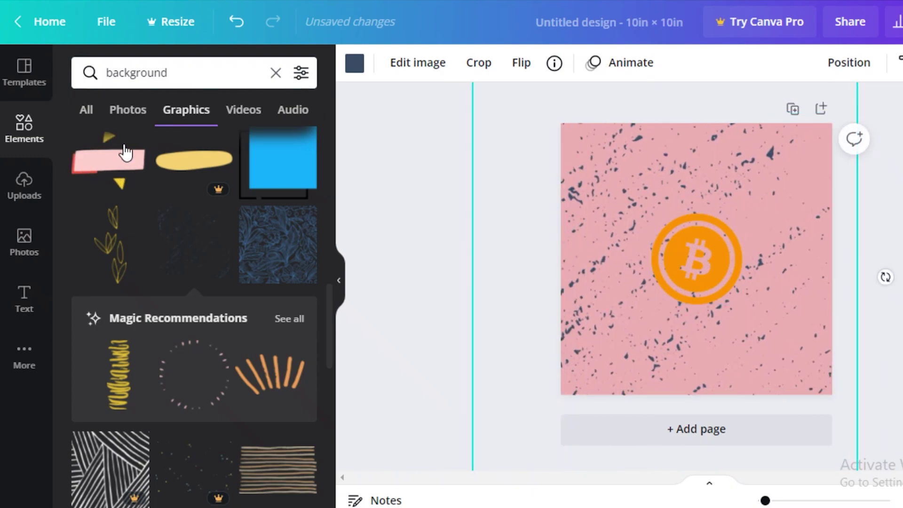
- Recolour the speckle texture with the coral red from the default colours
{"action": "left_click", "coordinate": [355, 63]}
{"action": "left_click", "coordinate": [131, 351]}
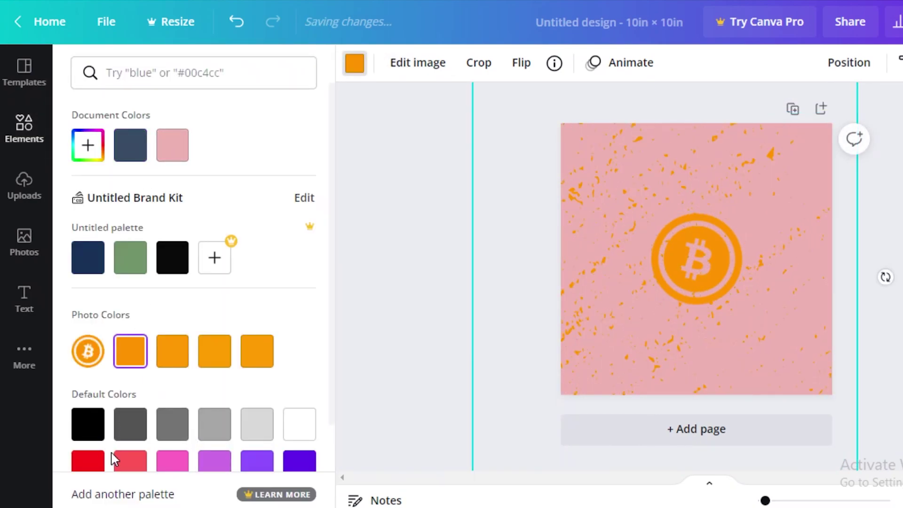
{"action": "left_click", "coordinate": [121, 468]}
- Resize, shift and rotate the speckle texture counter-clockwise so that its specks still fill the whole page
{"action": "left_click_drag", "start_coordinate": [631, 284], "coordinate": [706, 333]}
{"action": "left_click_drag", "start_coordinate": [542, 123], "coordinate": [536, 151]}
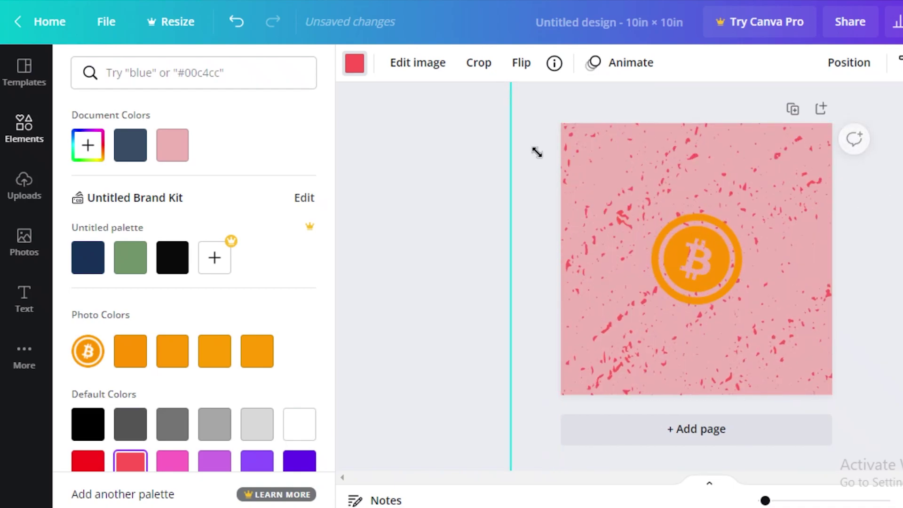
{"action": "left_click_drag", "start_coordinate": [661, 353], "coordinate": [599, 212]}
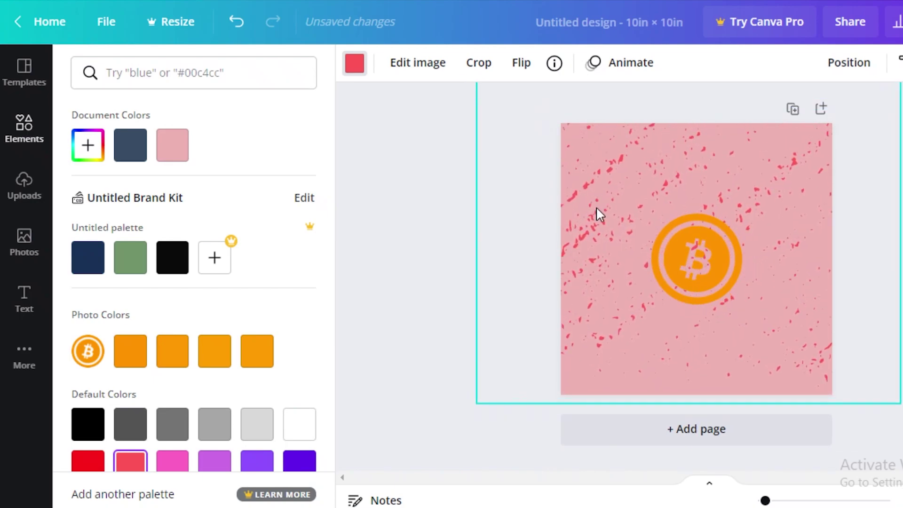
{"action": "left_click_drag", "start_coordinate": [675, 430], "coordinate": [734, 458]}
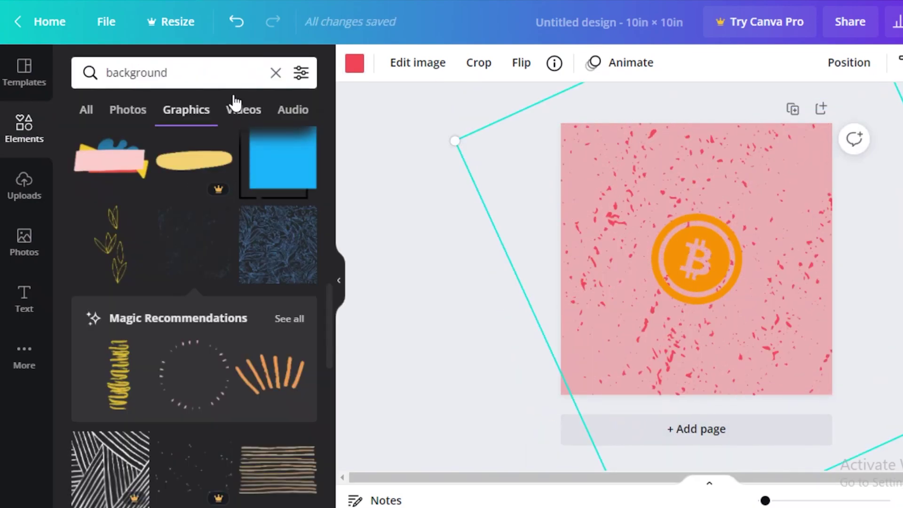
- Search the elements for "square" and browse the graphics for a shape to put behind the coin
{"action": "left_click", "coordinate": [259, 73]}
{"action": "left_click", "coordinate": [277, 74]}
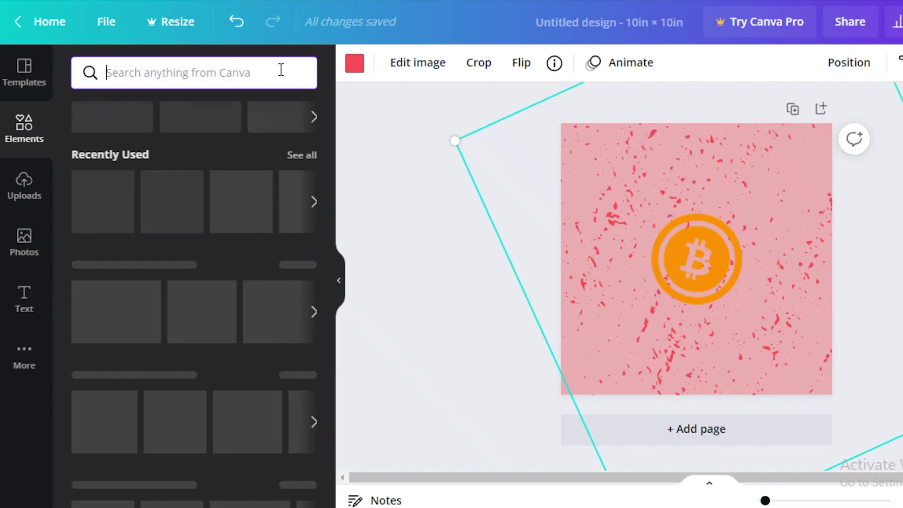
{"action": "type", "text": "square"}
{"action": "key", "text": "Return"}
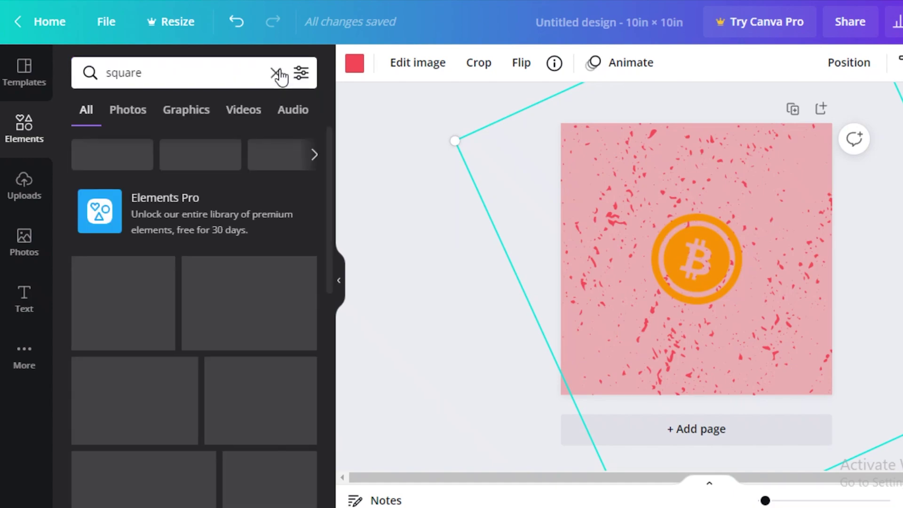
{"action": "left_click", "coordinate": [193, 113]}
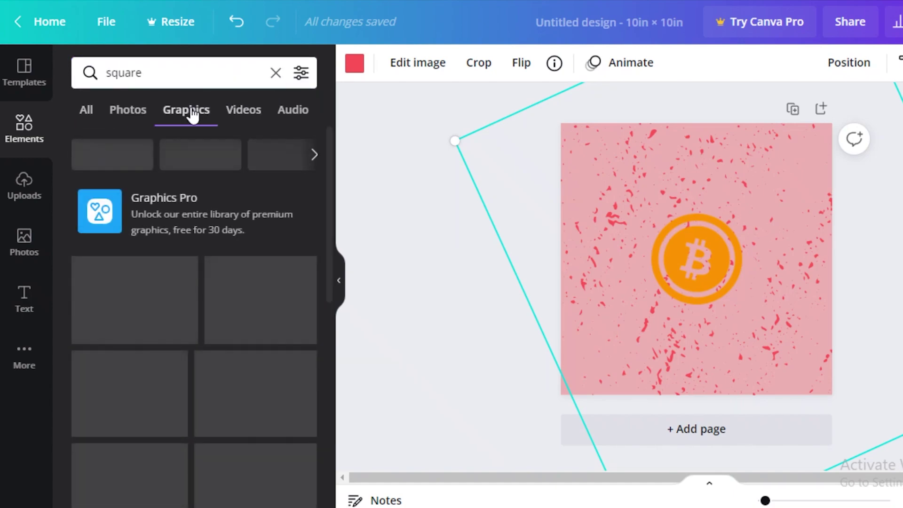
{"action": "scroll", "coordinate": [277, 317], "scroll_direction": "down", "scroll_amount": 5}
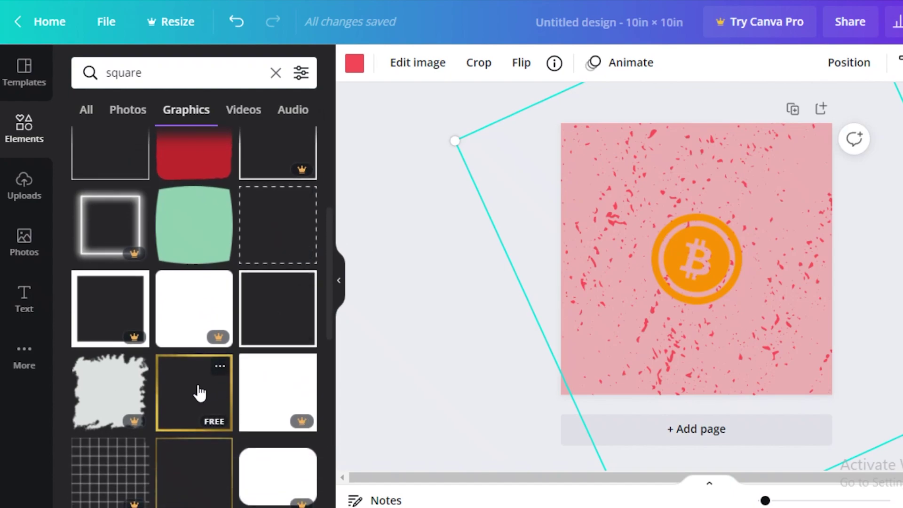
{"action": "scroll", "coordinate": [201, 376], "scroll_direction": "down", "scroll_amount": 2}
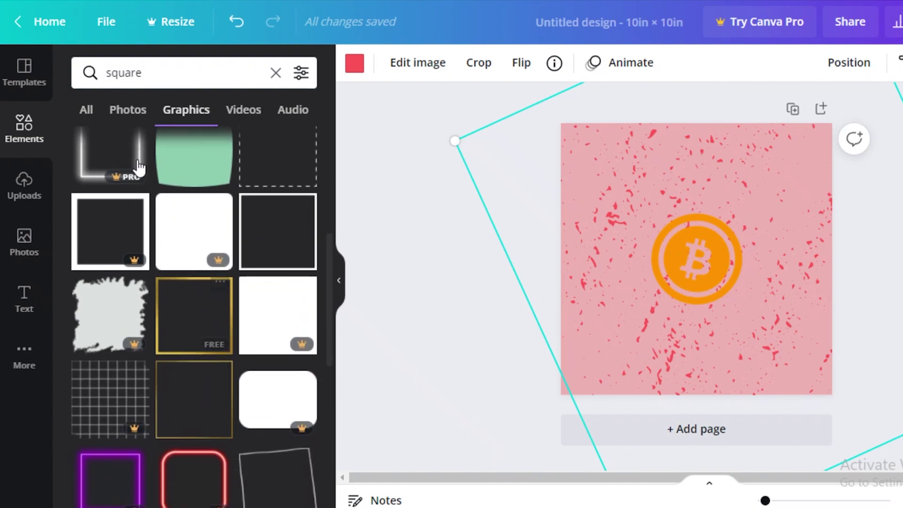
{"action": "left_click", "coordinate": [86, 111]}
{"action": "left_click", "coordinate": [175, 120]}
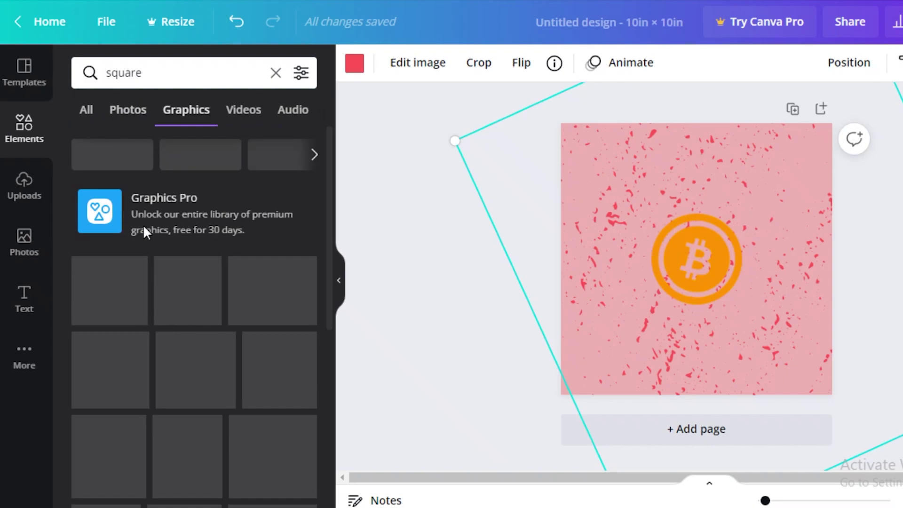
{"action": "scroll", "coordinate": [121, 296], "scroll_direction": "down", "scroll_amount": 2}
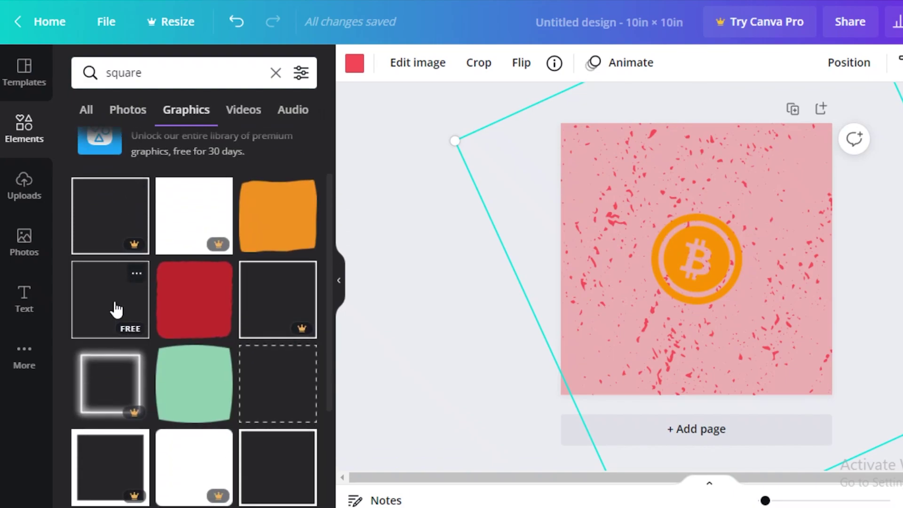
- Search the graphics for "rectangle"
{"action": "left_click", "coordinate": [156, 66]}
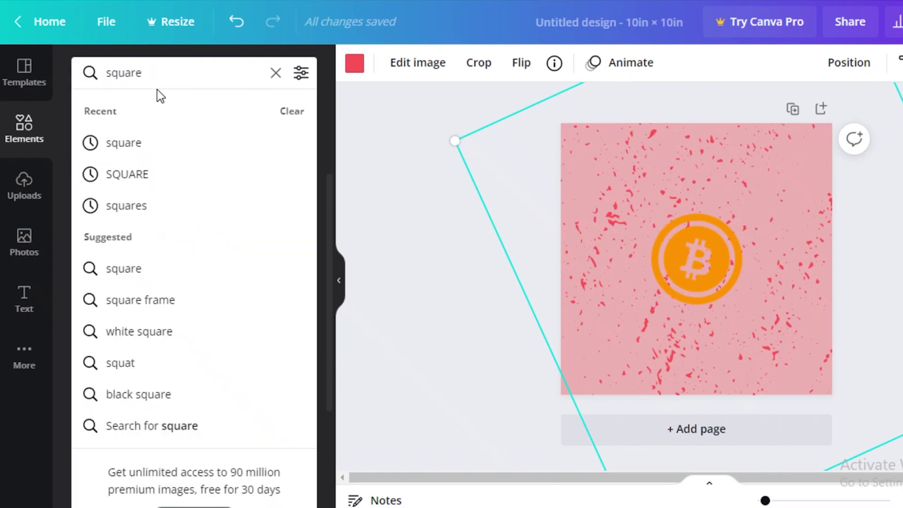
{"action": "type", "text": "rec"}
{"action": "key", "text": "Home"}
{"action": "key", "text": "Delete"}
{"action": "key", "text": "Delete"}
{"action": "key", "text": "Delete"}
{"action": "key", "text": "Delete"}
{"action": "key", "text": "Delete"}
{"action": "left_click", "coordinate": [134, 142]}
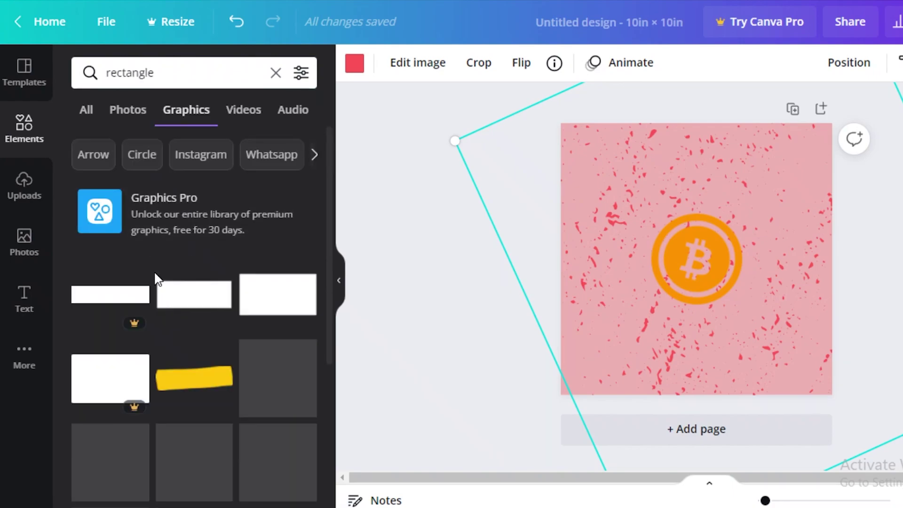
- Try the white rectangle graphic on the page and delete it
{"action": "left_click", "coordinate": [269, 310]}
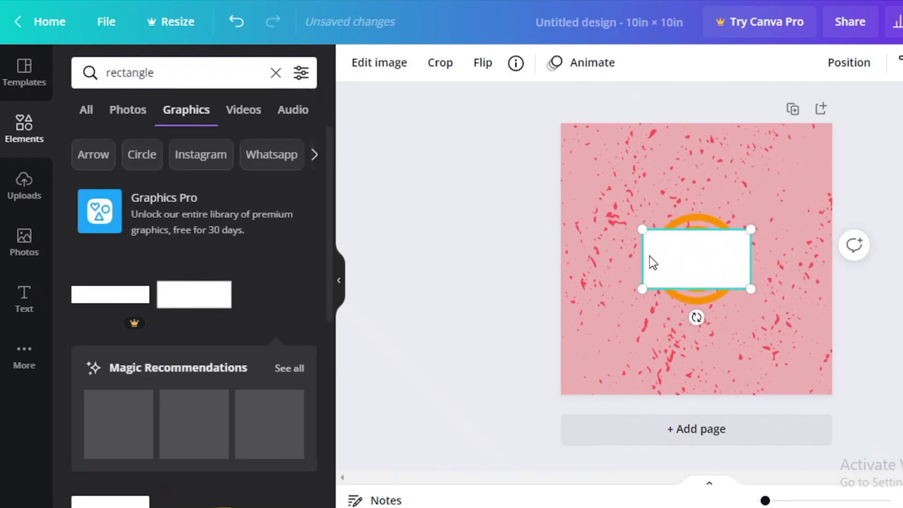
{"action": "key", "text": "Delete"}
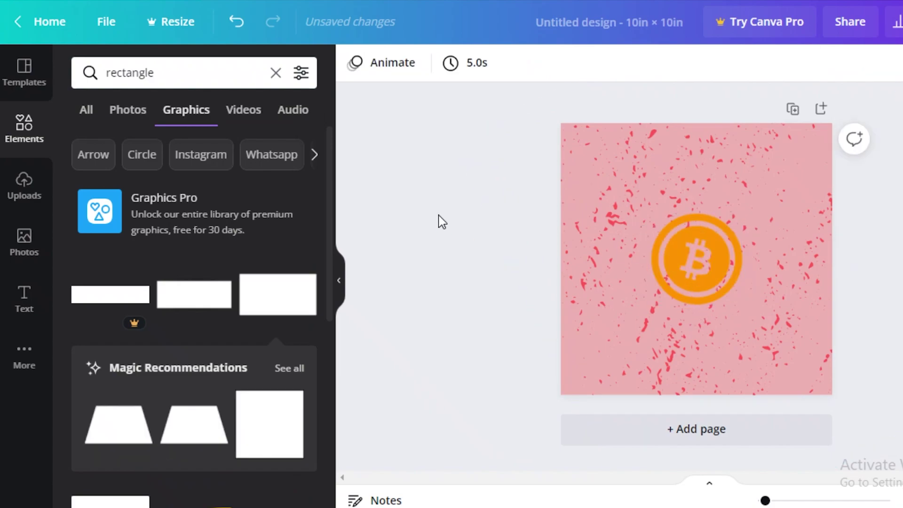
- Add the plain solid square from all rectangle results and send it behind the bitcoin coin
{"action": "left_click", "coordinate": [77, 108]}
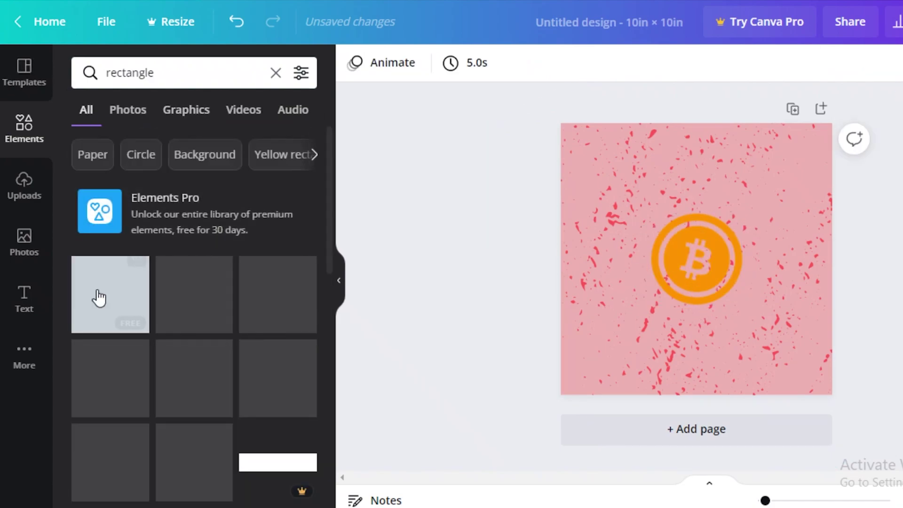
{"action": "left_click", "coordinate": [113, 289]}
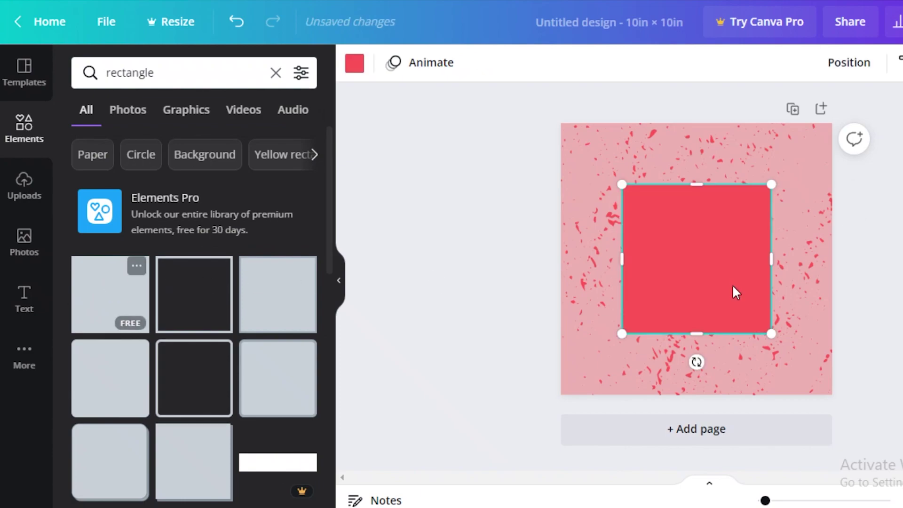
{"action": "right_click", "coordinate": [696, 269]}
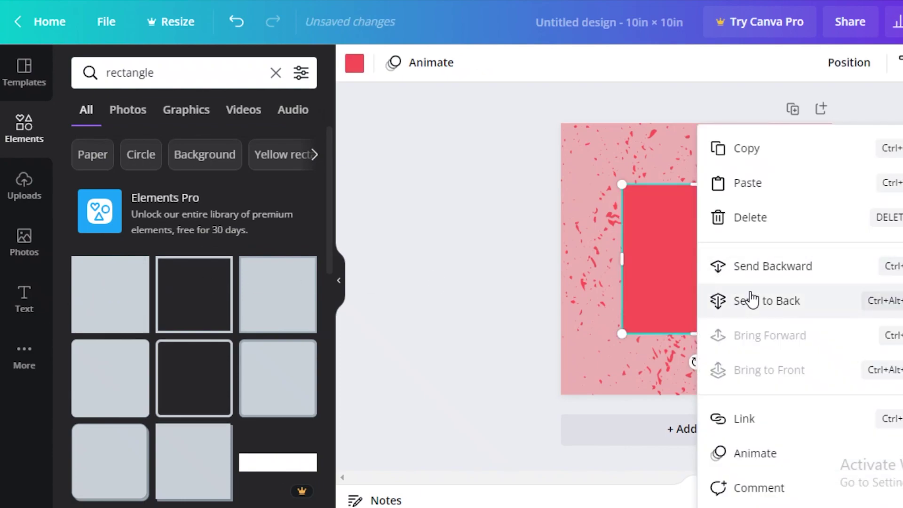
{"action": "left_click", "coordinate": [703, 273]}
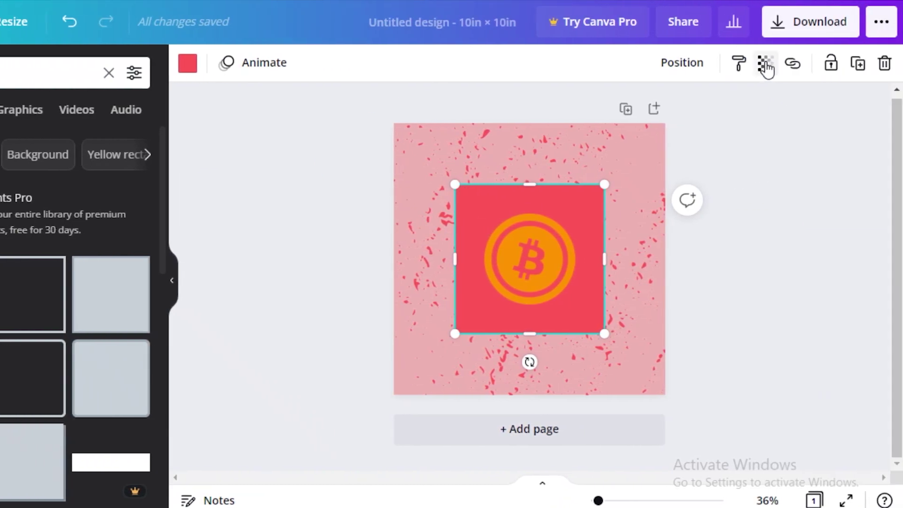
- Make the coral red square behind the coin semi-transparent and select the bitcoin coin
{"action": "left_click", "coordinate": [766, 62]}
{"action": "left_click_drag", "start_coordinate": [709, 113], "coordinate": [649, 111]}
{"action": "left_click", "coordinate": [529, 259]}
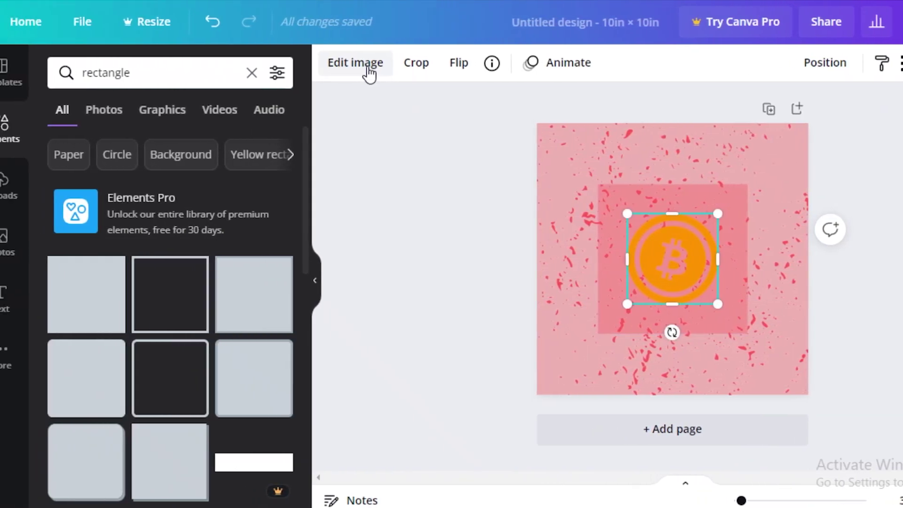
- Adjust the bitcoin coin's image to brightness 5, contrast 0, saturation 28 and clarity 10
{"action": "left_click", "coordinate": [214, 65]}
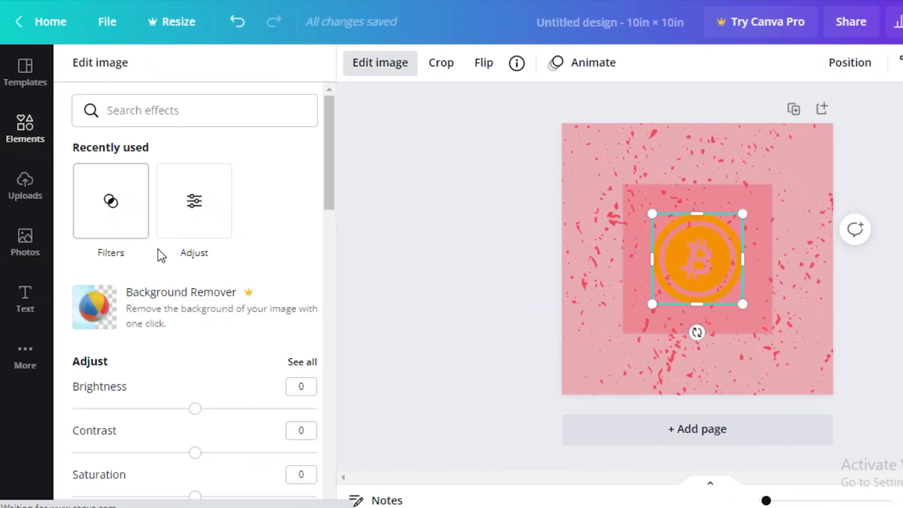
{"action": "left_click", "coordinate": [204, 203]}
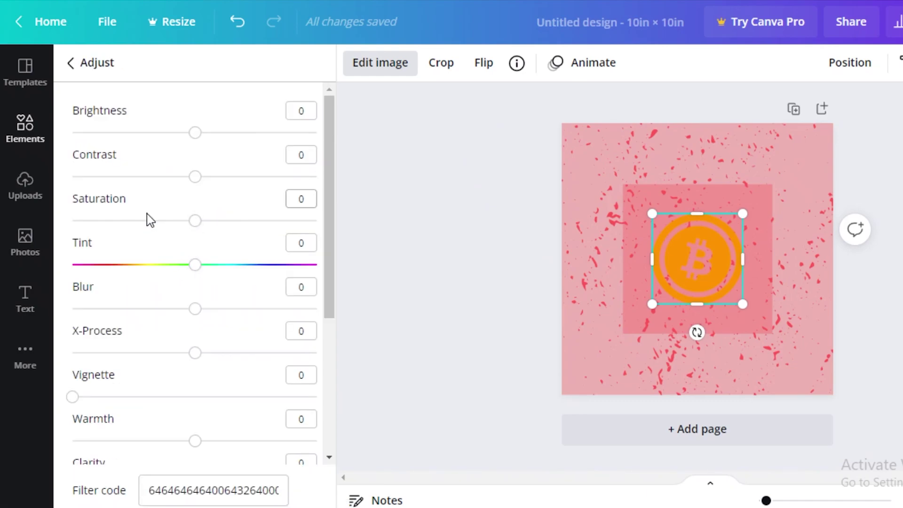
{"action": "left_click_drag", "start_coordinate": [209, 225], "coordinate": [242, 222]}
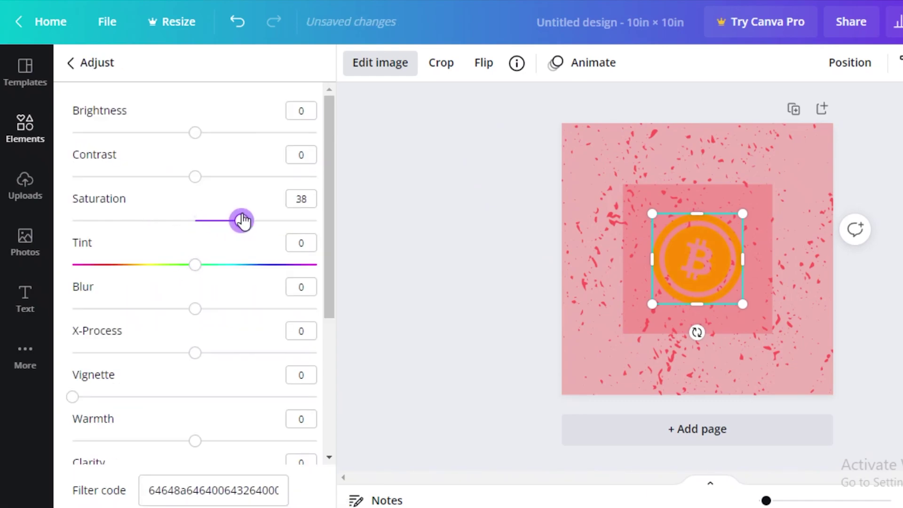
{"action": "left_click_drag", "start_coordinate": [195, 177], "coordinate": [178, 183]}
{"action": "mouse_move", "coordinate": [195, 134]}
{"action": "left_mouse_down"}
{"action": "mouse_move", "coordinate": [242, 134]}
{"action": "mouse_move", "coordinate": [203, 142]}
{"action": "left_mouse_up"}
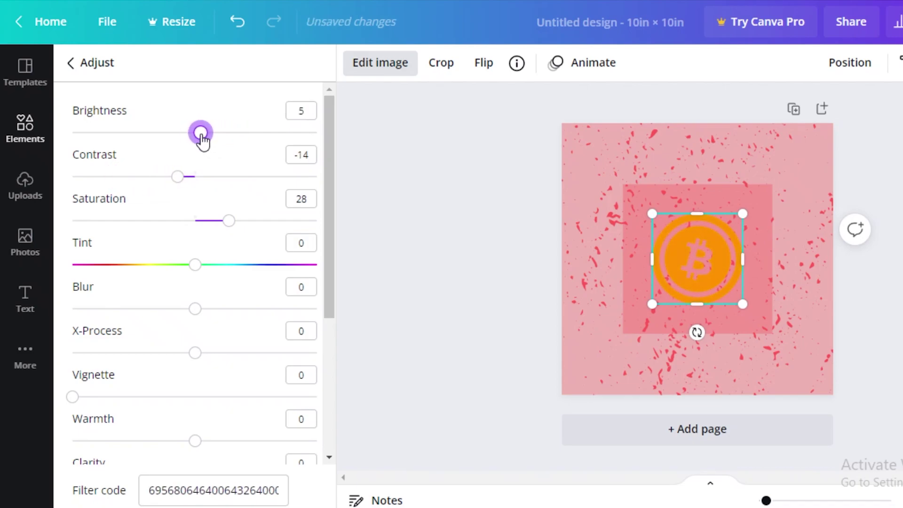
{"action": "left_click_drag", "start_coordinate": [201, 184], "coordinate": [197, 186]}
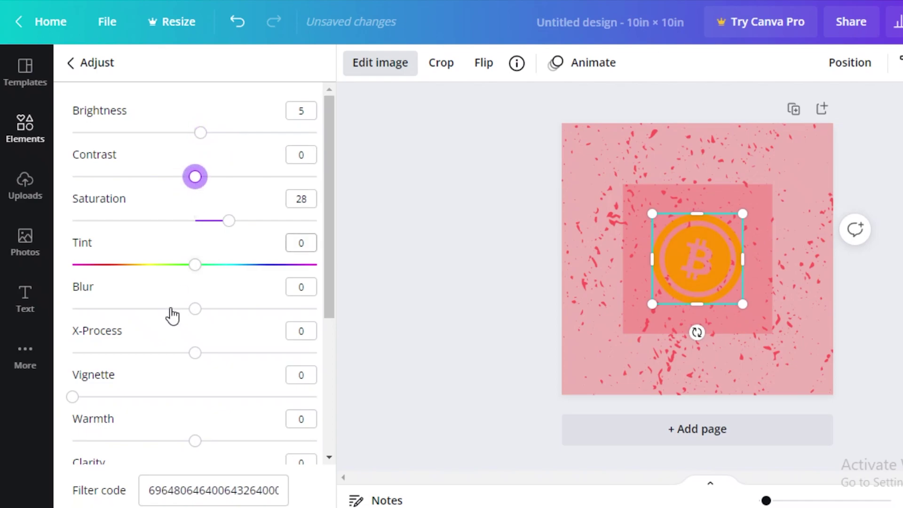
{"action": "scroll", "coordinate": [173, 317], "scroll_direction": "down", "scroll_amount": 5}
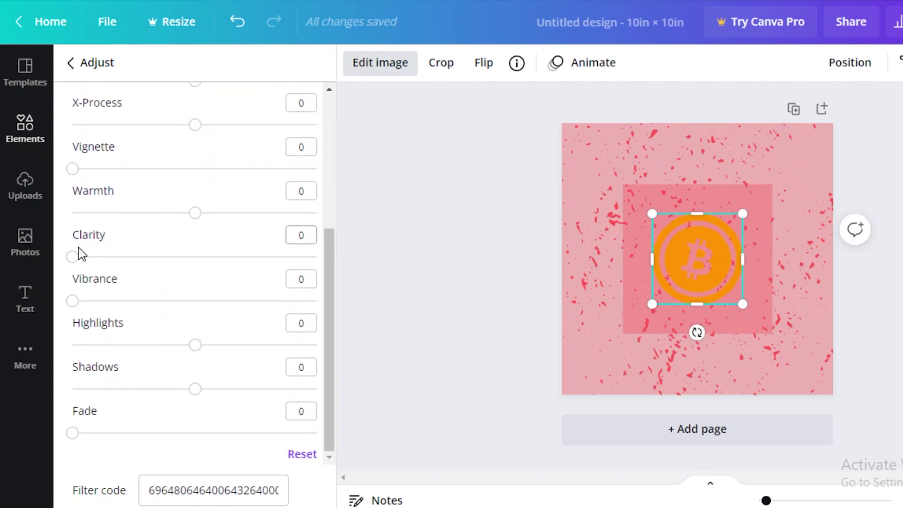
{"action": "left_click_drag", "start_coordinate": [88, 261], "coordinate": [101, 261]}
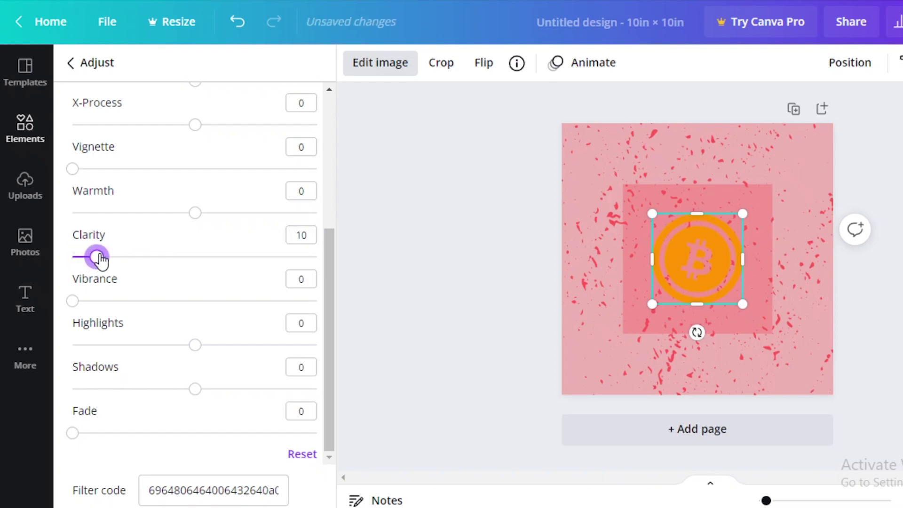
- Look through the filters and other effects offered for the bitcoin coin image
{"action": "left_click", "coordinate": [75, 62]}
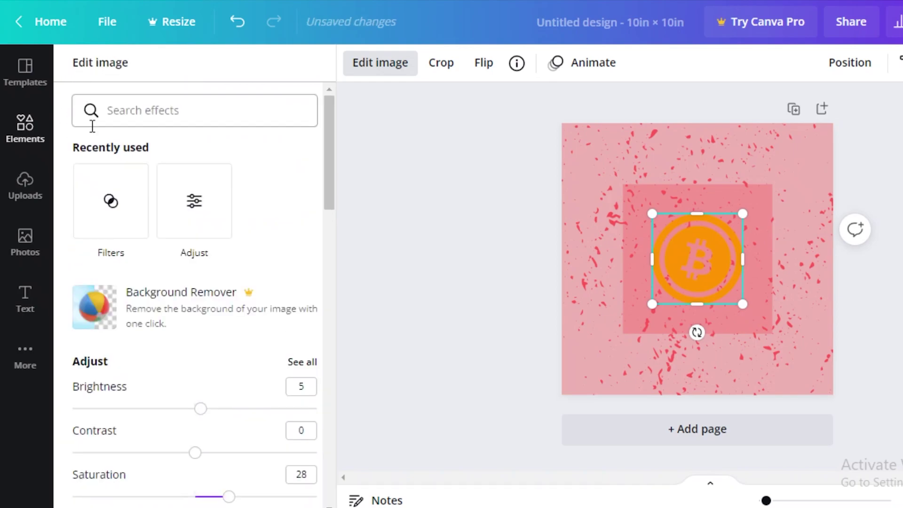
{"action": "scroll", "coordinate": [179, 391], "scroll_direction": "down", "scroll_amount": 2}
{"action": "scroll", "coordinate": [204, 312], "scroll_direction": "down", "scroll_amount": 10}
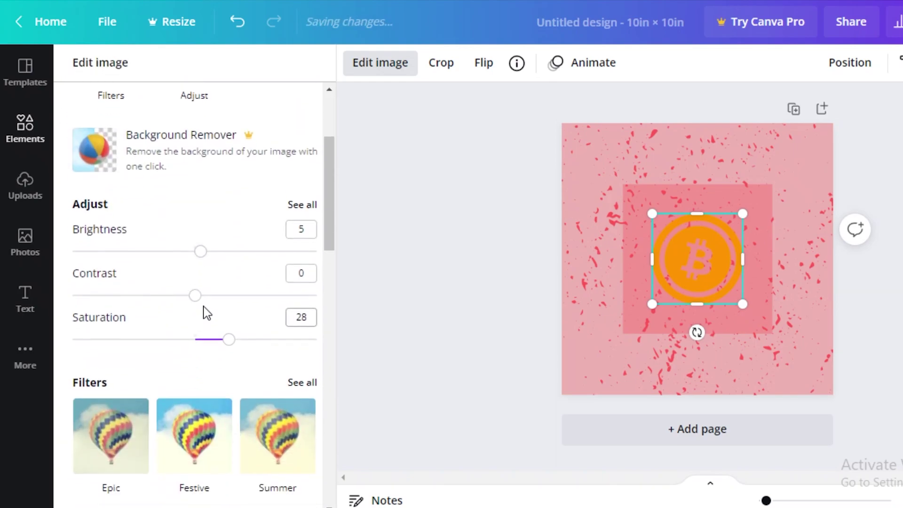
{"action": "scroll", "coordinate": [187, 292], "scroll_direction": "down", "scroll_amount": 4}
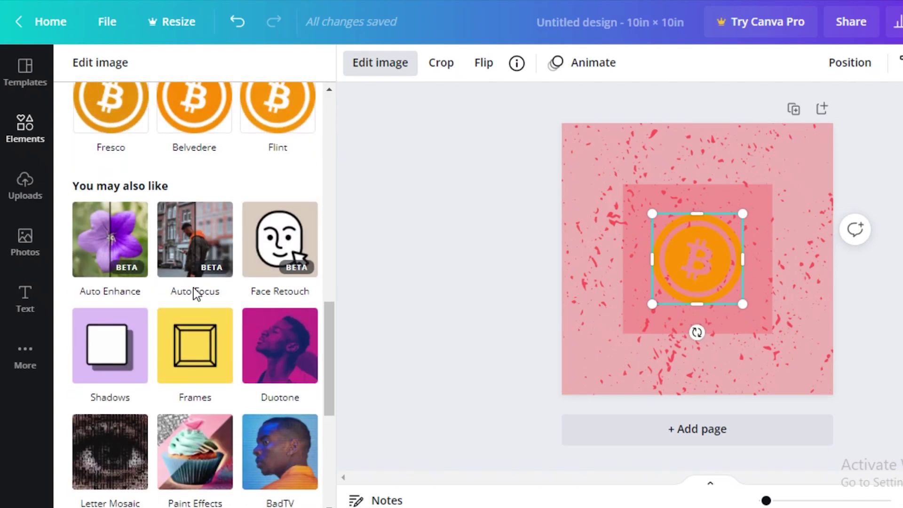
{"action": "scroll", "coordinate": [188, 289], "scroll_direction": "up", "scroll_amount": 3}
{"action": "scroll", "coordinate": [179, 292], "scroll_direction": "down", "scroll_amount": 1}
{"action": "scroll", "coordinate": [179, 291], "scroll_direction": "down", "scroll_amount": 2}
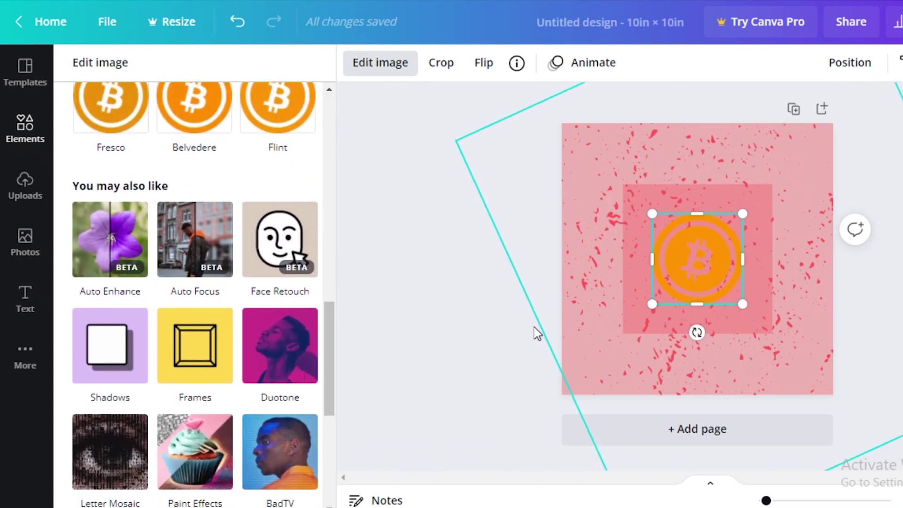
{"action": "key", "text": "Escape"}
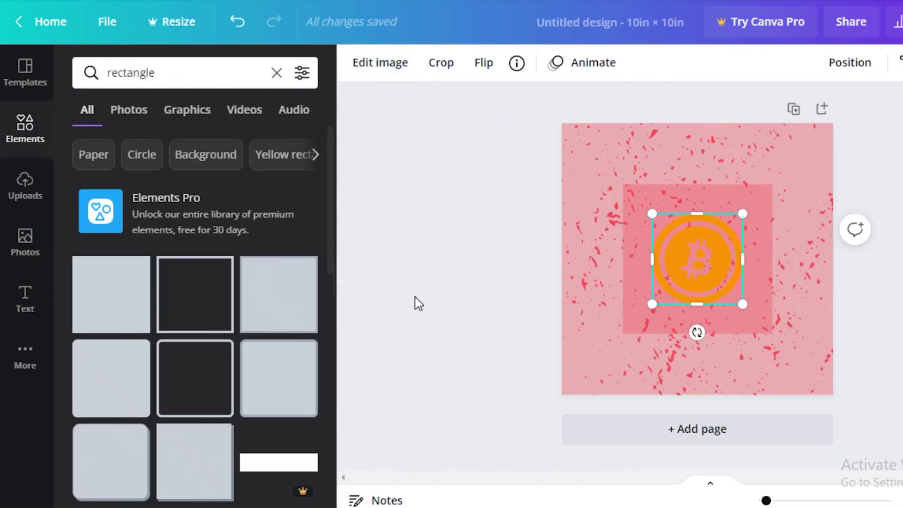
{"action": "left_click", "coordinate": [706, 194]}
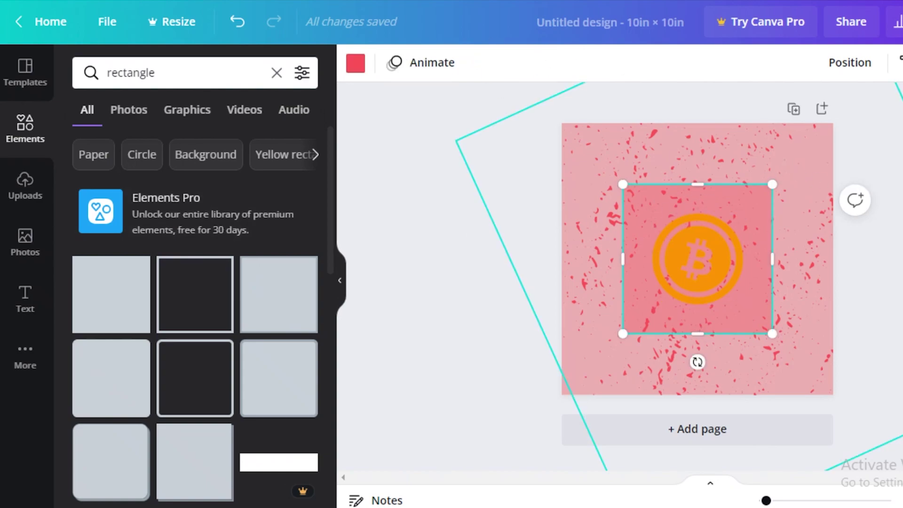
{"action": "left_click", "coordinate": [688, 273]}
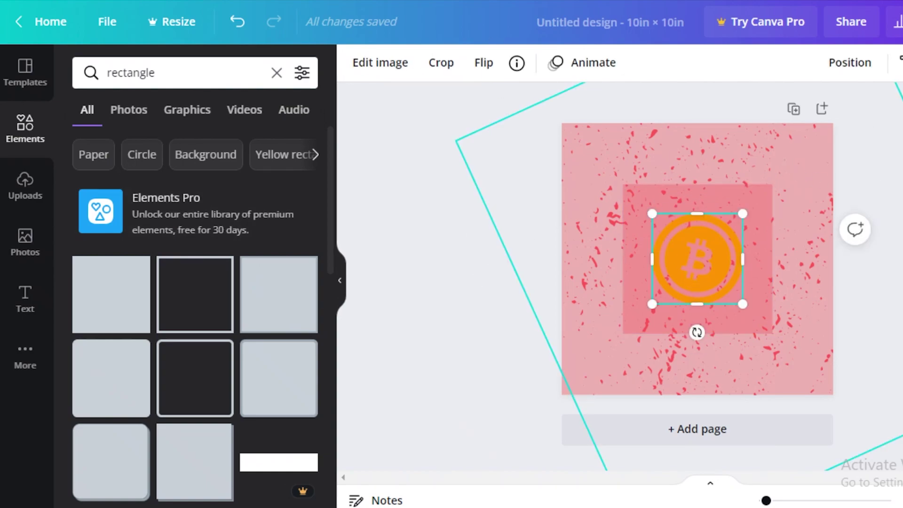
{"action": "key", "text": "Escape"}
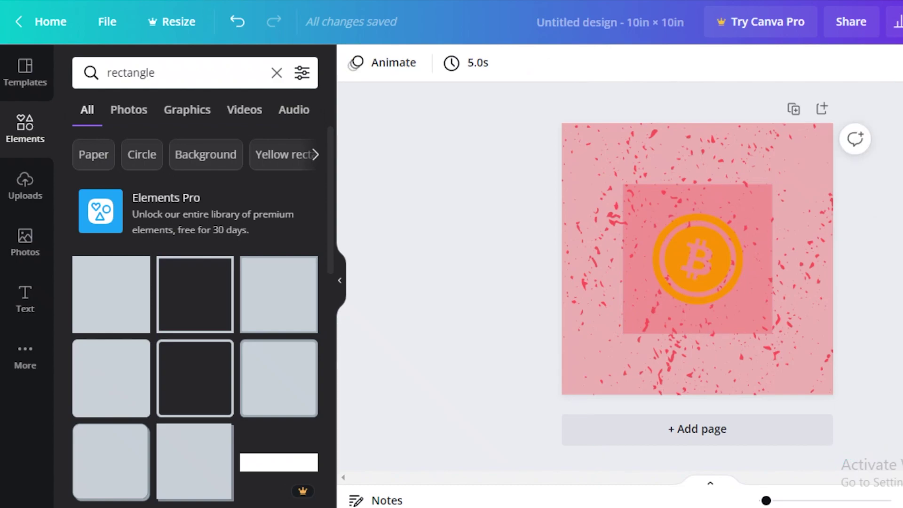
- Replace the element search with "square" and limit the results to graphics
{"action": "left_click", "coordinate": [276, 72]}
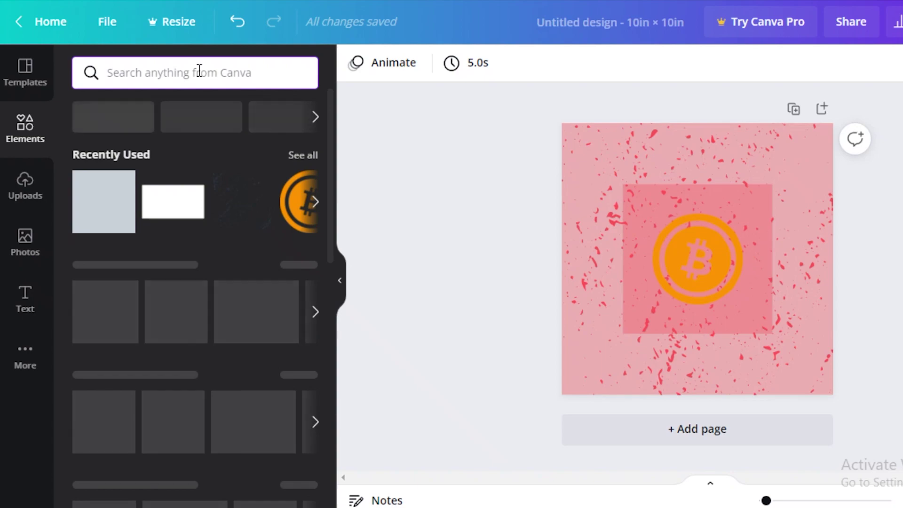
{"action": "type", "text": "square"}
{"action": "key", "text": "Return"}
{"action": "scroll", "coordinate": [165, 272], "scroll_direction": "down", "scroll_amount": 6}
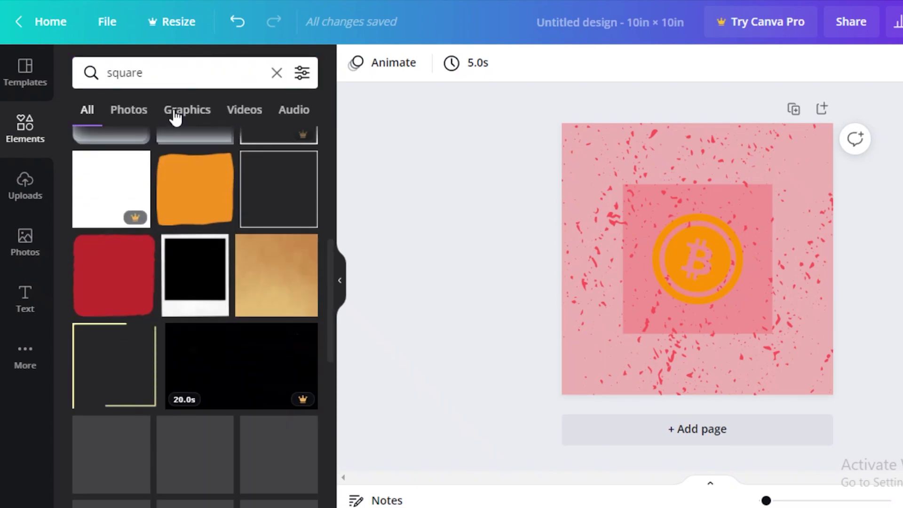
{"action": "left_click", "coordinate": [175, 113]}
- Try the gold square frame graphic on the page and delete it
{"action": "scroll", "coordinate": [179, 336], "scroll_direction": "down", "scroll_amount": 2}
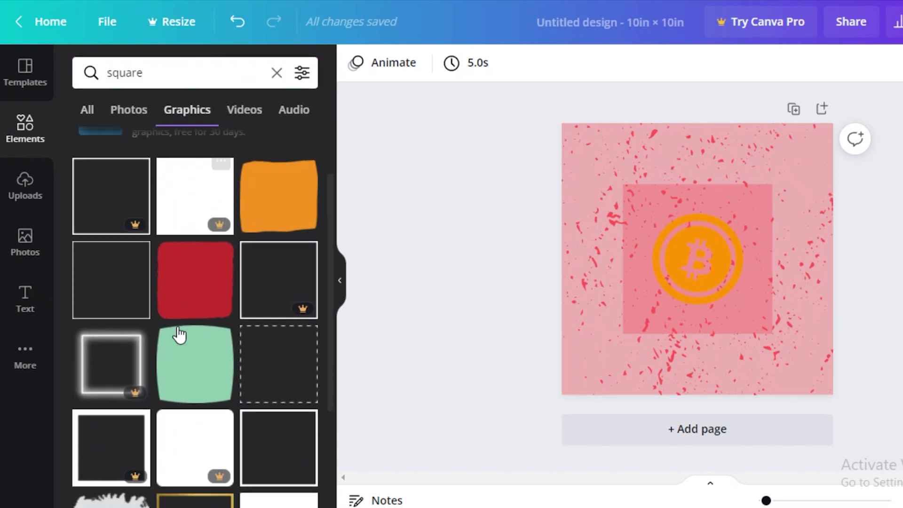
{"action": "scroll", "coordinate": [180, 336], "scroll_direction": "down", "scroll_amount": 7}
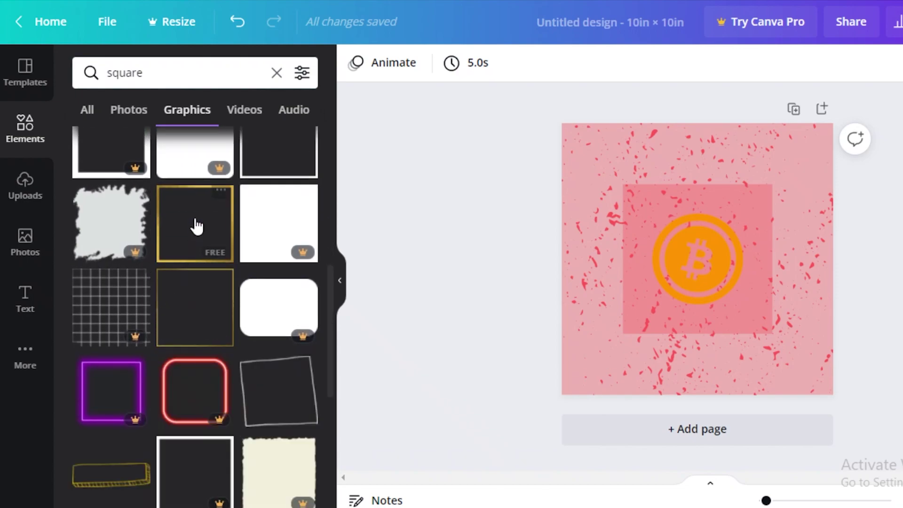
{"action": "left_click", "coordinate": [207, 215]}
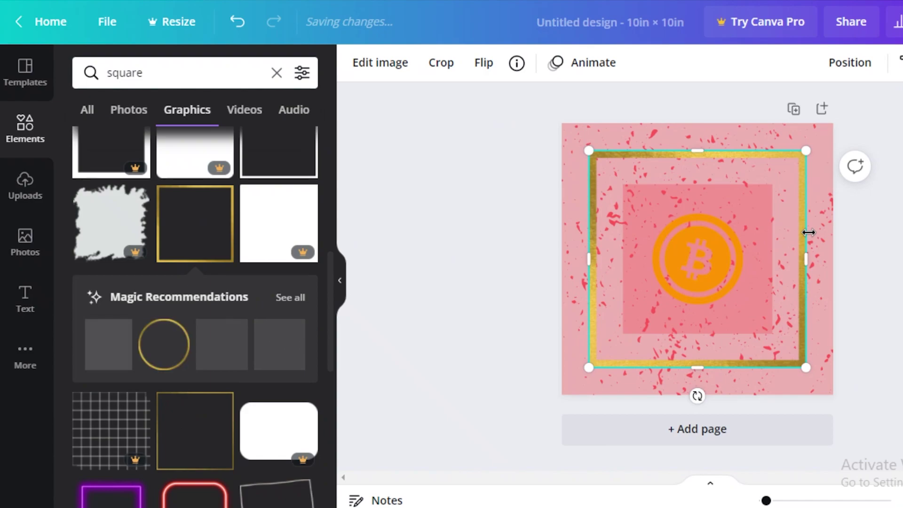
{"action": "key", "text": "Delete"}
- Add the thin square outline with small corner dots around the coin and recolour it from black to a custom muted mauve
{"action": "scroll", "coordinate": [282, 339], "scroll_direction": "down", "scroll_amount": 5}
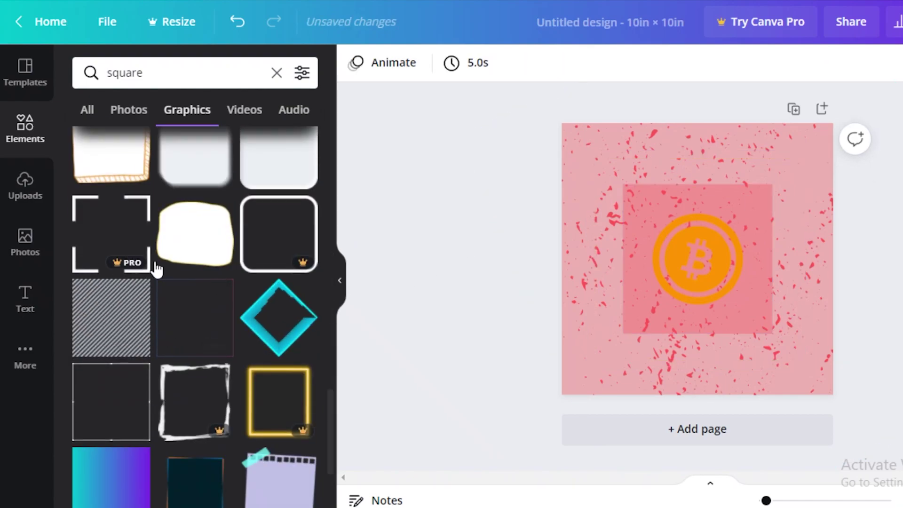
{"action": "left_click", "coordinate": [117, 395]}
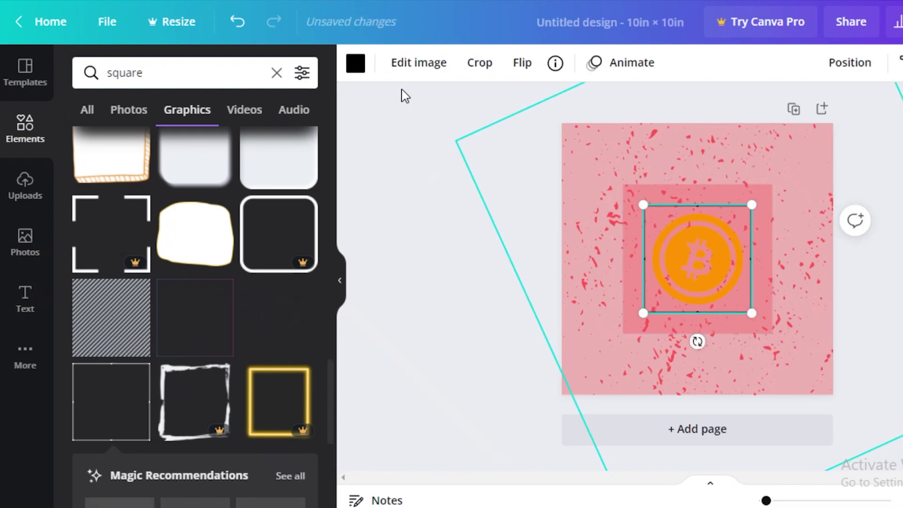
{"action": "left_click", "coordinate": [355, 63]}
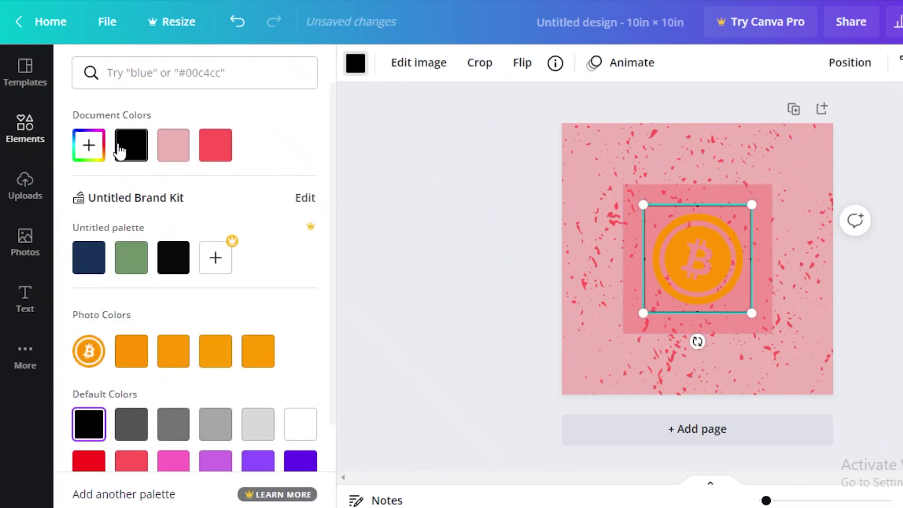
{"action": "scroll", "coordinate": [137, 395], "scroll_direction": "down", "scroll_amount": 3}
{"action": "scroll", "coordinate": [89, 386], "scroll_direction": "up", "scroll_amount": 3}
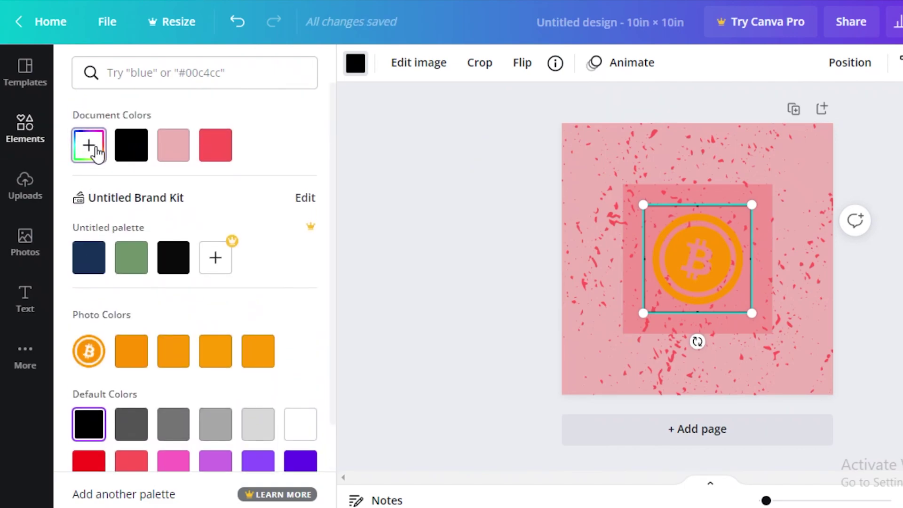
{"action": "left_click", "coordinate": [98, 153]}
{"action": "left_click", "coordinate": [173, 146]}
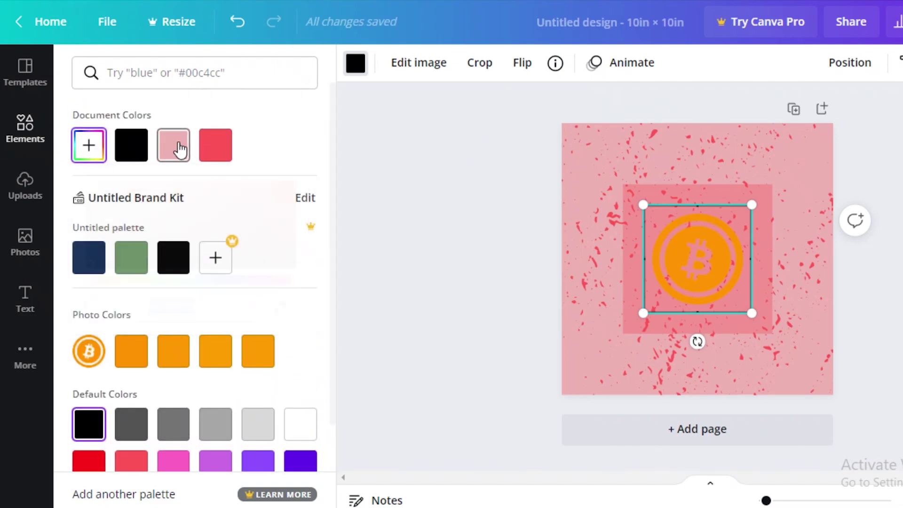
{"action": "left_click", "coordinate": [97, 147]}
{"action": "left_click_drag", "start_coordinate": [132, 188], "coordinate": [164, 185]}
{"action": "left_click", "coordinate": [545, 232]}
{"action": "left_click", "coordinate": [414, 209]}
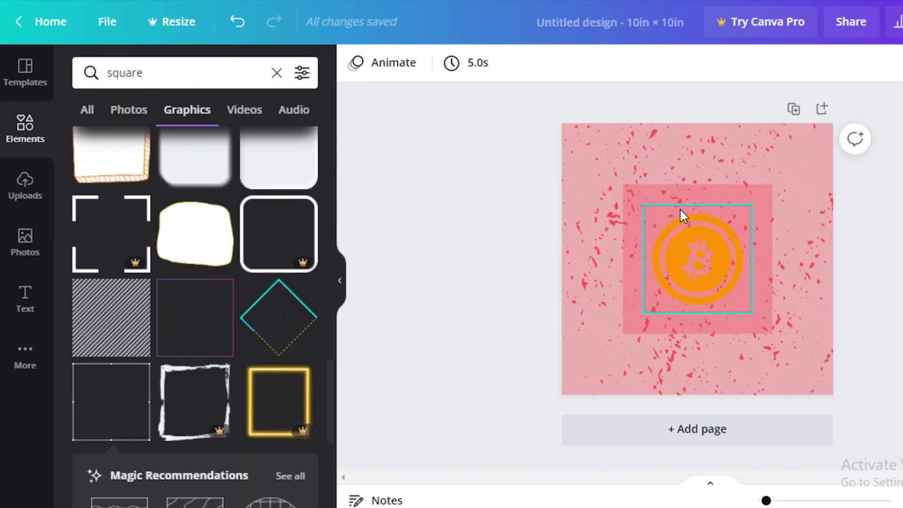
- Enlarge the thin square outline and centre it just inside the edges of the coral square
{"action": "left_click", "coordinate": [665, 202]}
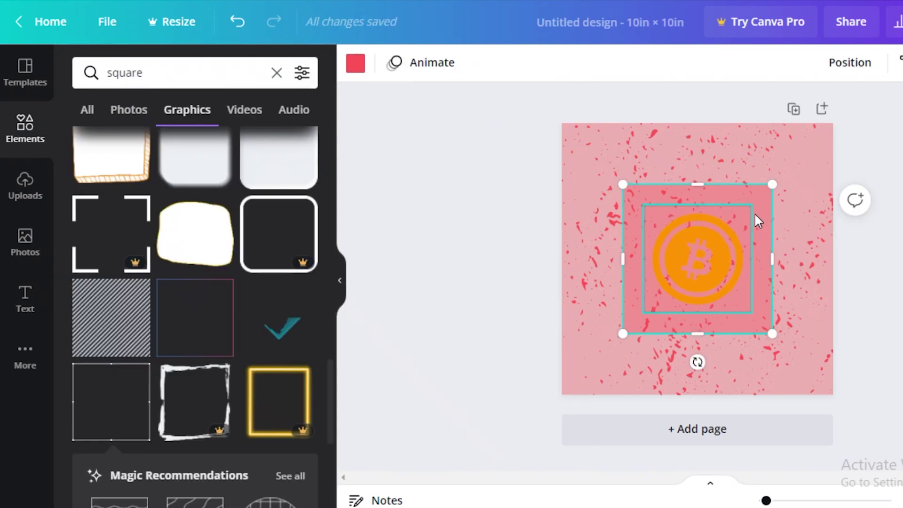
{"action": "left_click", "coordinate": [644, 304]}
{"action": "left_click_drag", "start_coordinate": [642, 312], "coordinate": [629, 324]}
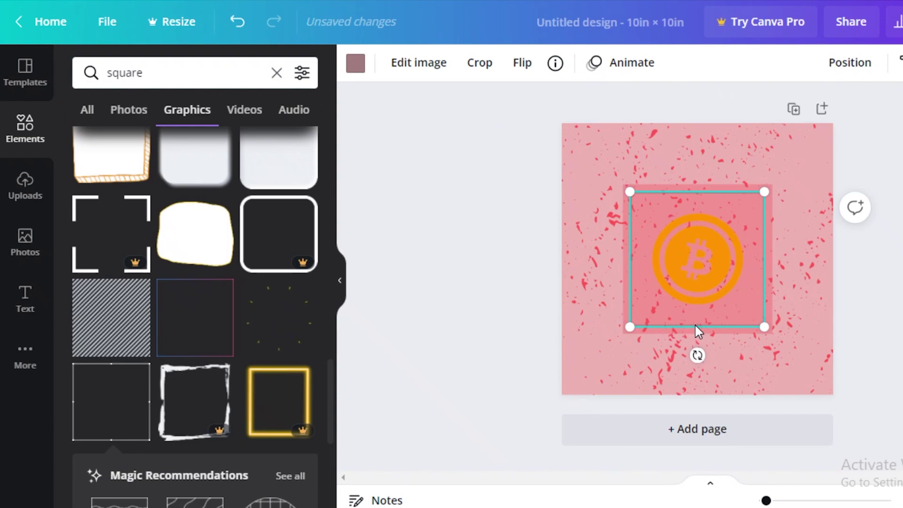
{"action": "left_click_drag", "start_coordinate": [700, 324], "coordinate": [685, 323]}
{"action": "key", "text": "Escape"}
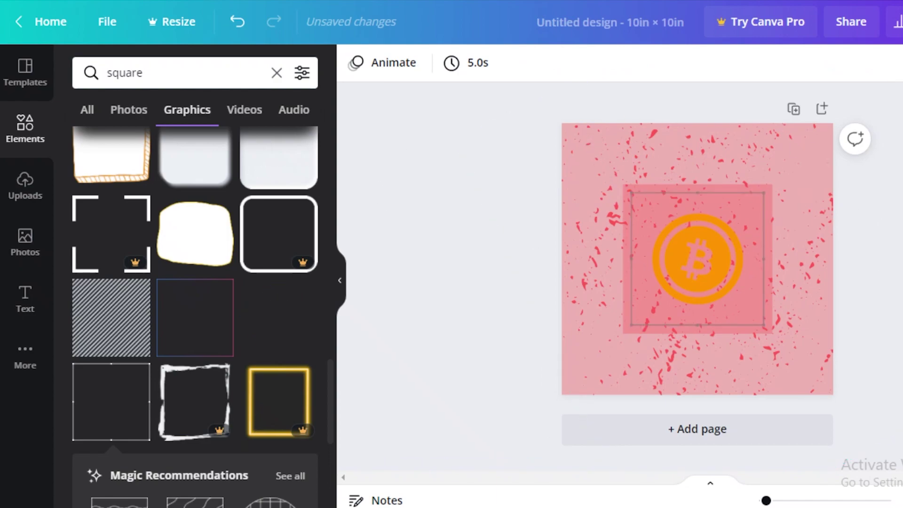
- Switch to the mintable.app site in the browser and look over its home page
{"action": "left_click", "coordinate": [24, 121]}
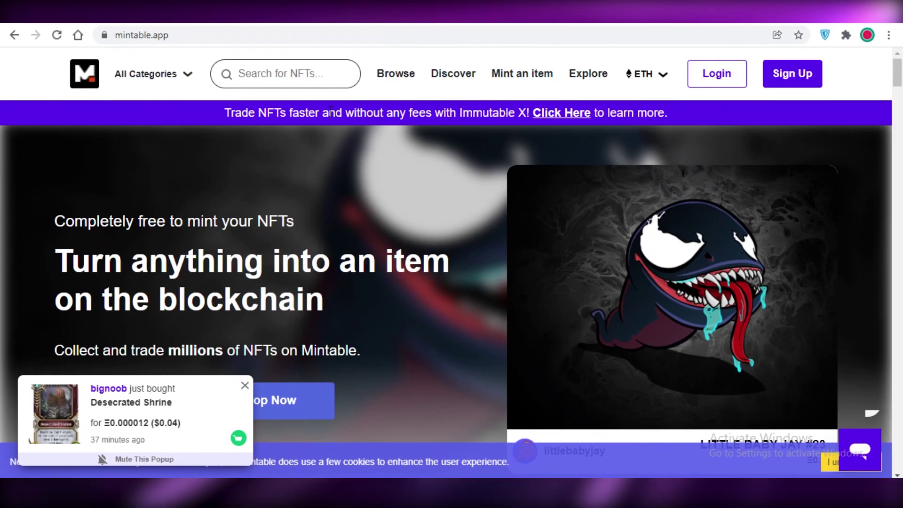
{"action": "scroll", "coordinate": [284, 132], "scroll_direction": "down", "scroll_amount": 7}
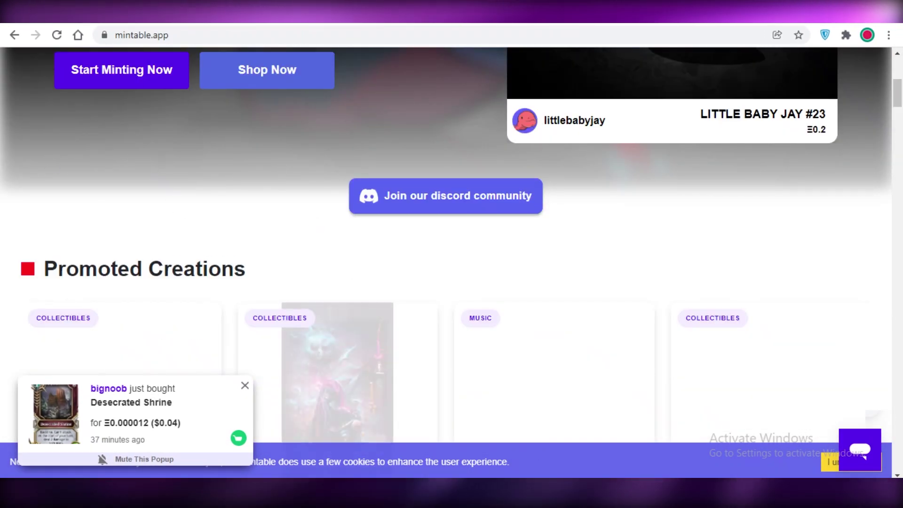